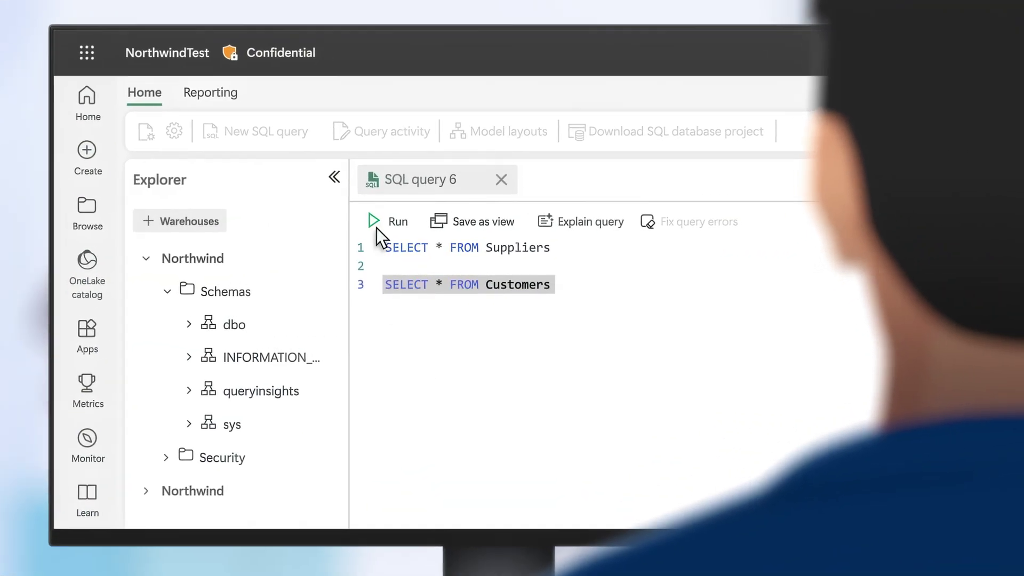
- Run the SQL query against the Customers table, which comes back access-denied
click(373, 227)
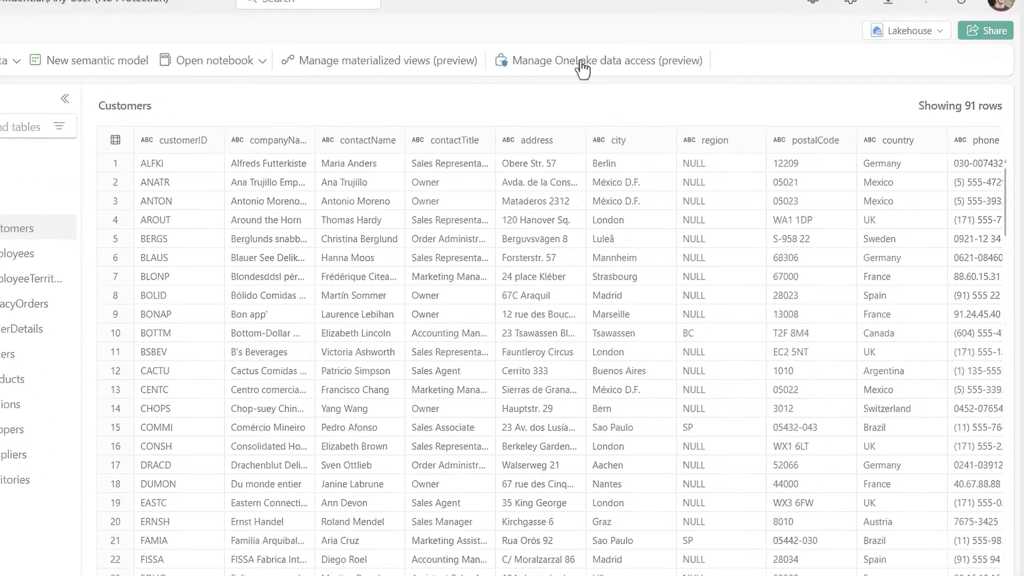
- Create a SuppliersReaders role limited to the Suppliers table, with the suggested user as member
click(640, 70)
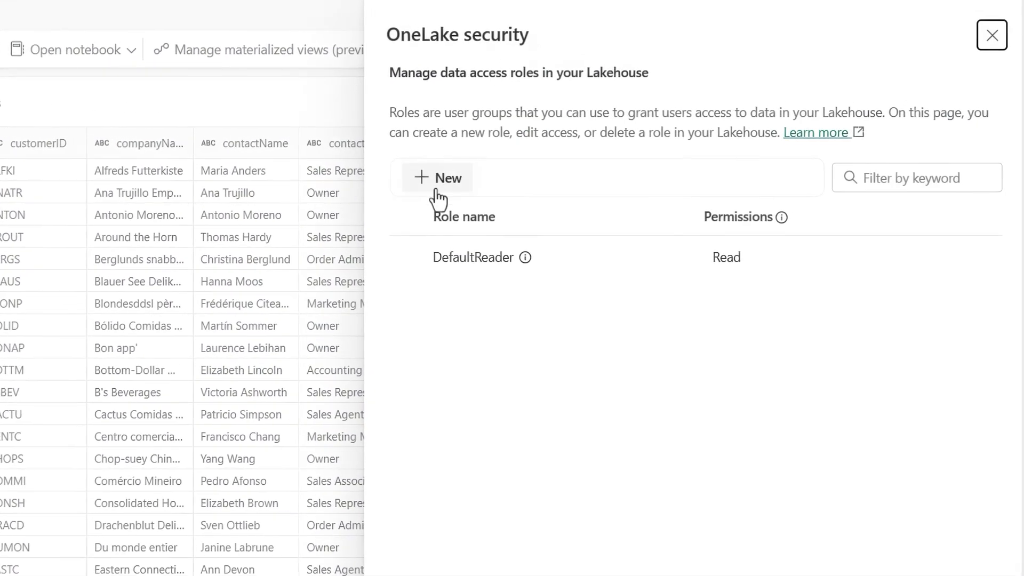
click(458, 177)
text(SuppliersReaders)
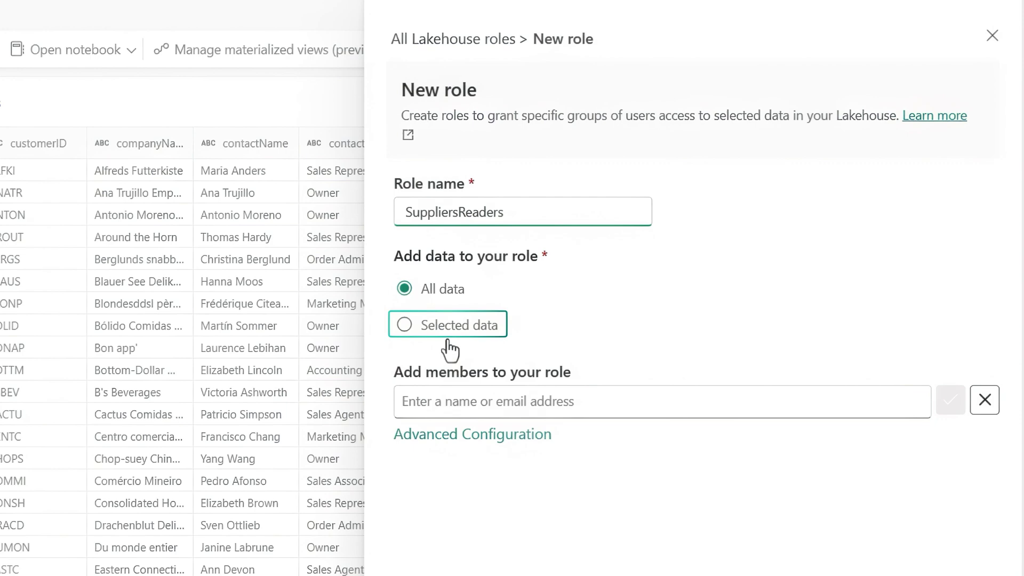
click(449, 350)
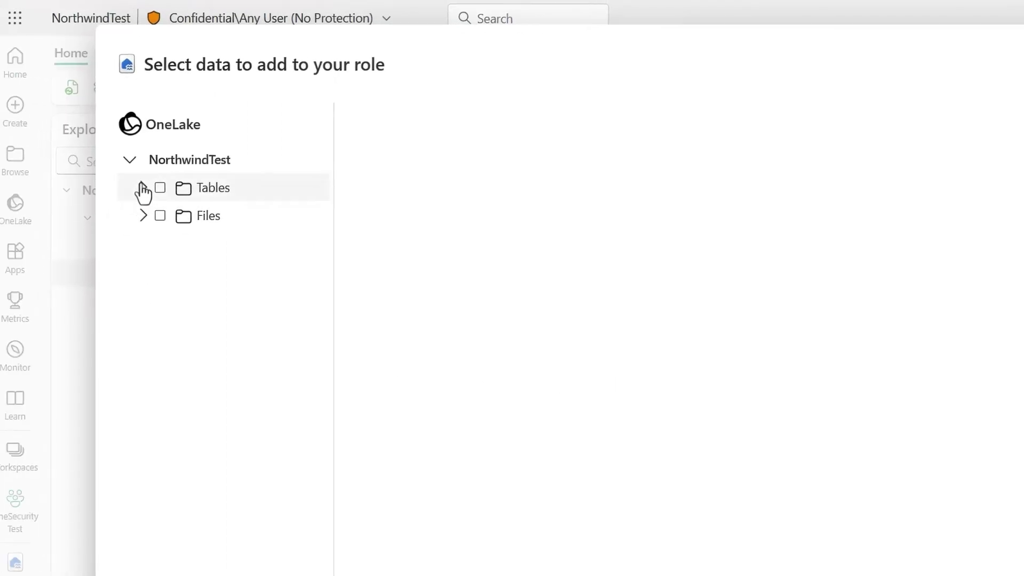
click(148, 188)
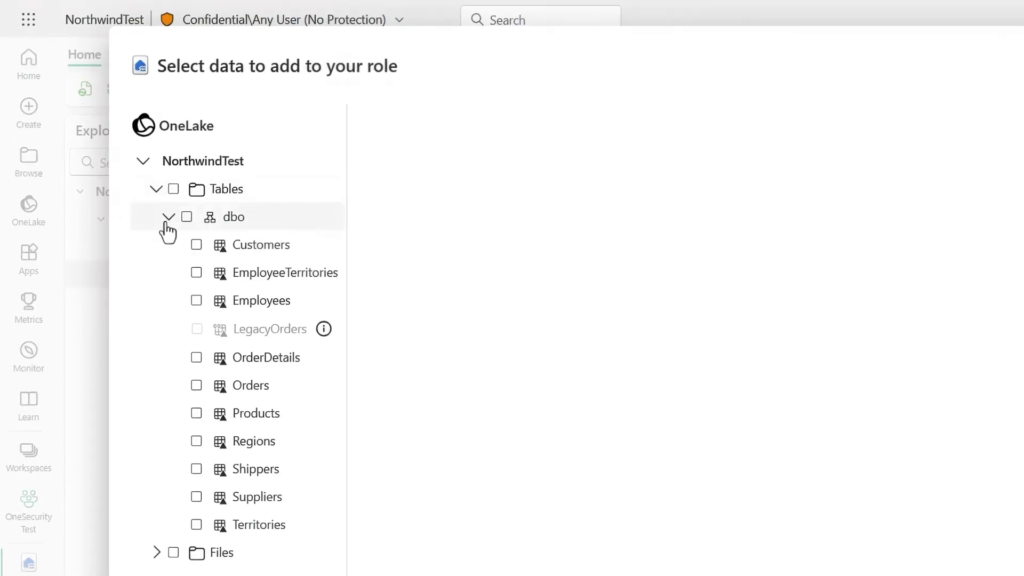
click(196, 496)
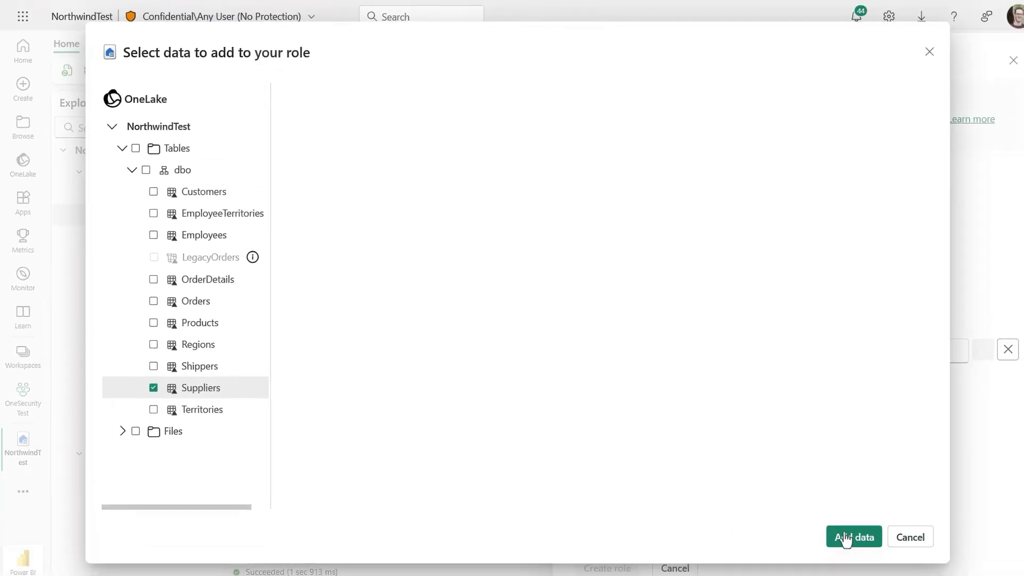
click(849, 534)
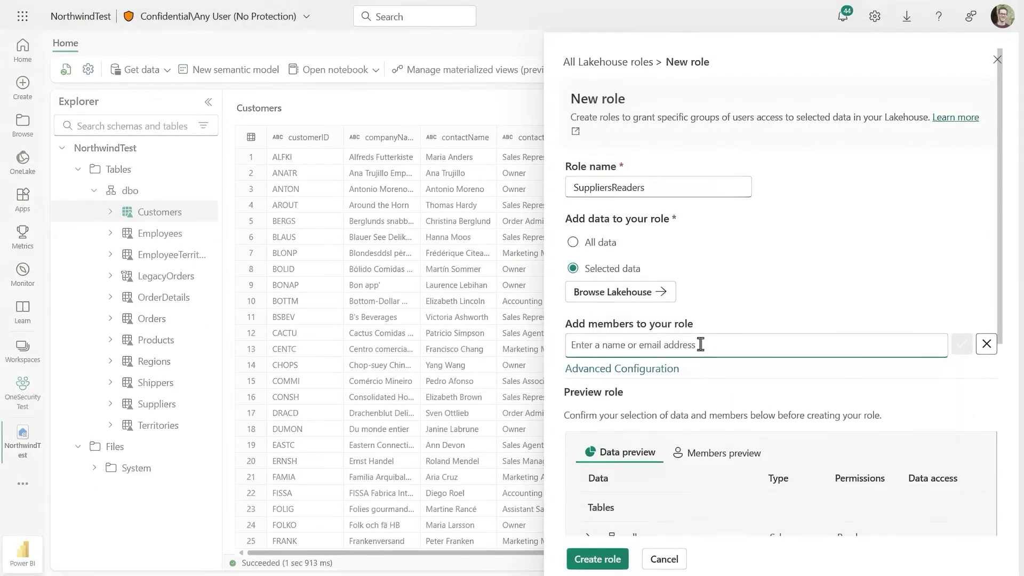
click(911, 371)
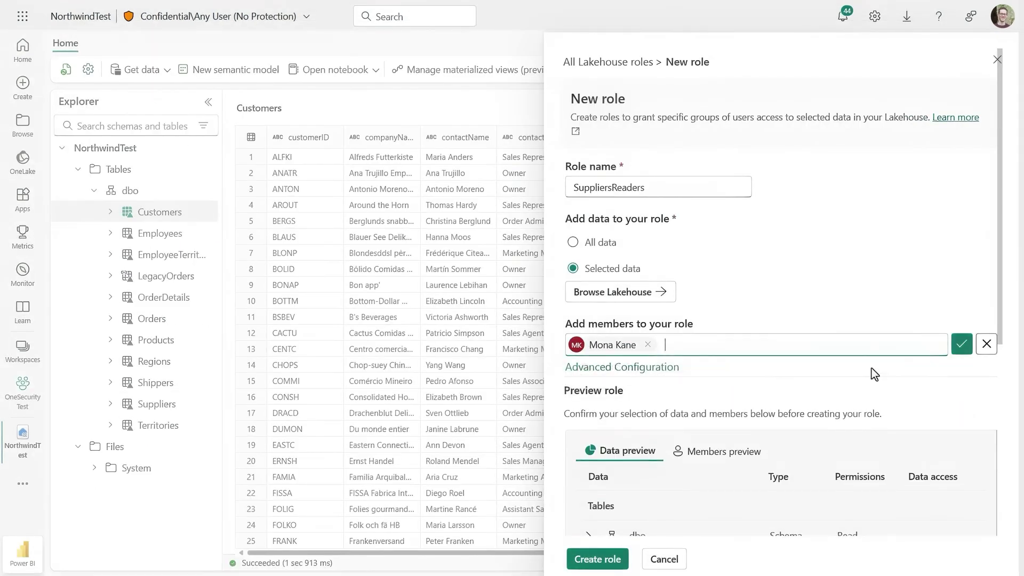
click(963, 344)
click(597, 559)
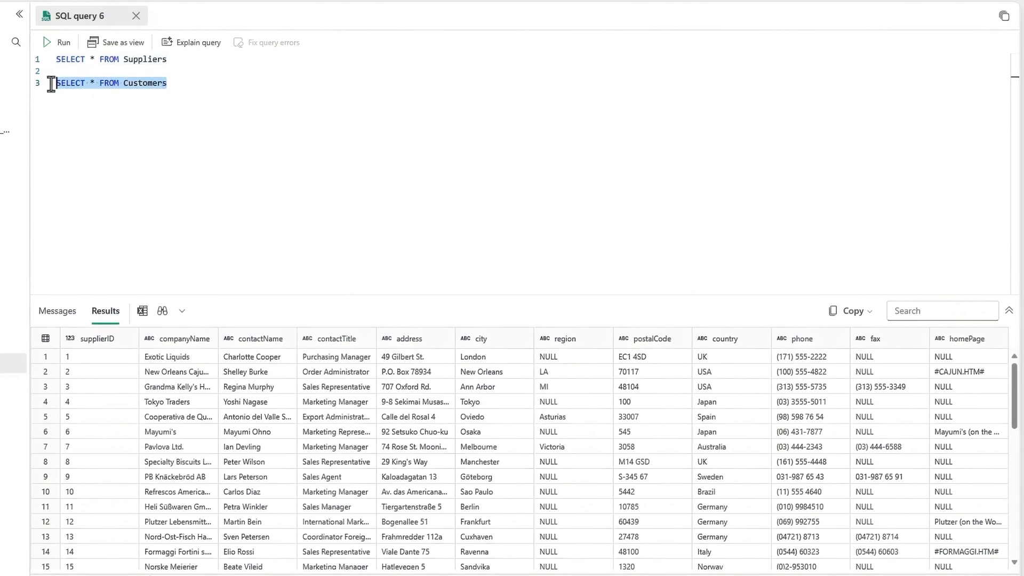
- Rerun the queries: Suppliers now returns rows while Customers stays denied
click(57, 45)
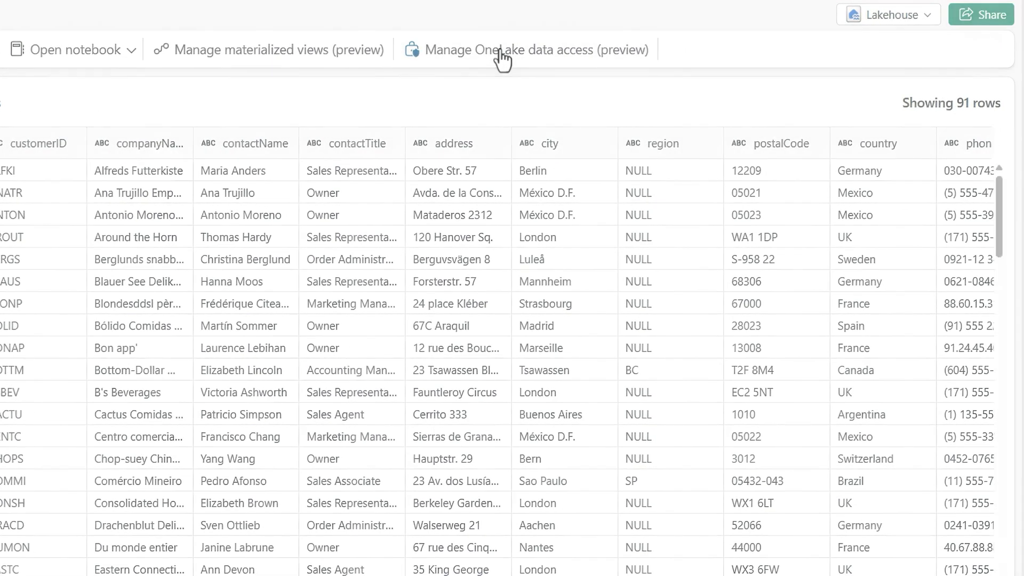
- Start a second data access role scoped to selected lakehouse data and browse tables to include
click(509, 54)
click(434, 180)
text(CustomerRelationsData)
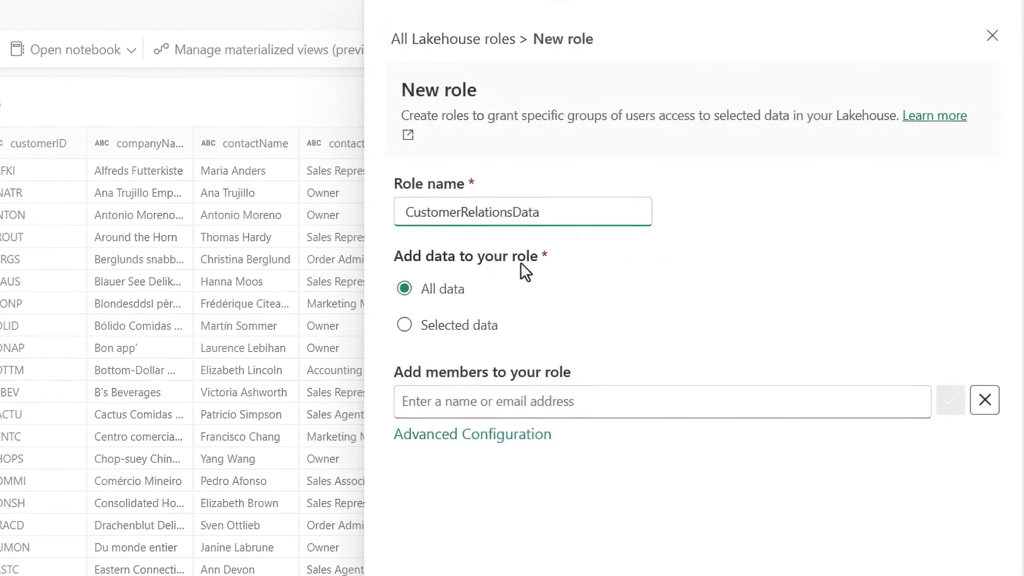
click(480, 326)
click(473, 358)
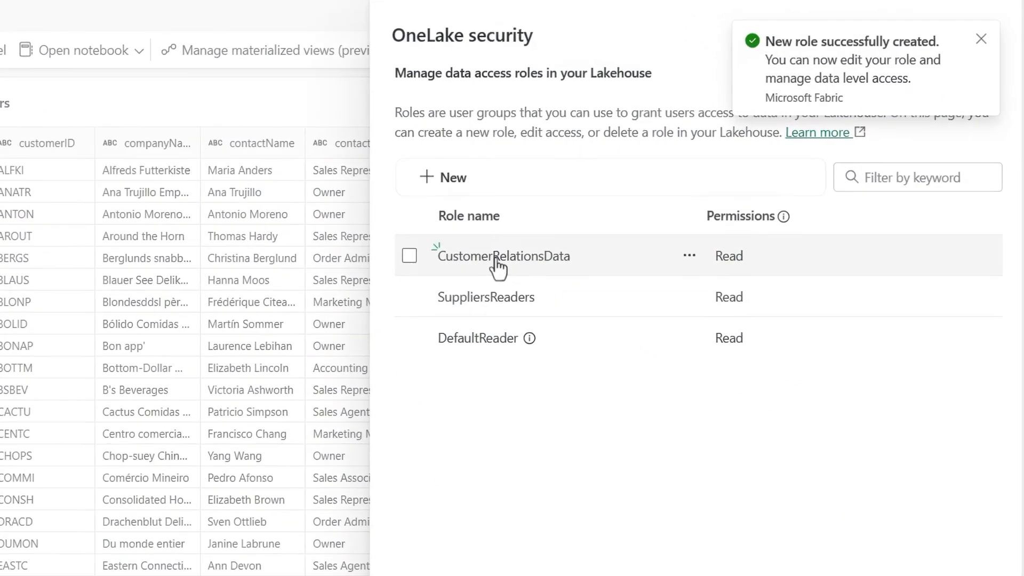
- Enable column security on Customers in CustomerRelationsData, excluding contactName and address
click(494, 268)
mouse_move(560, 312)
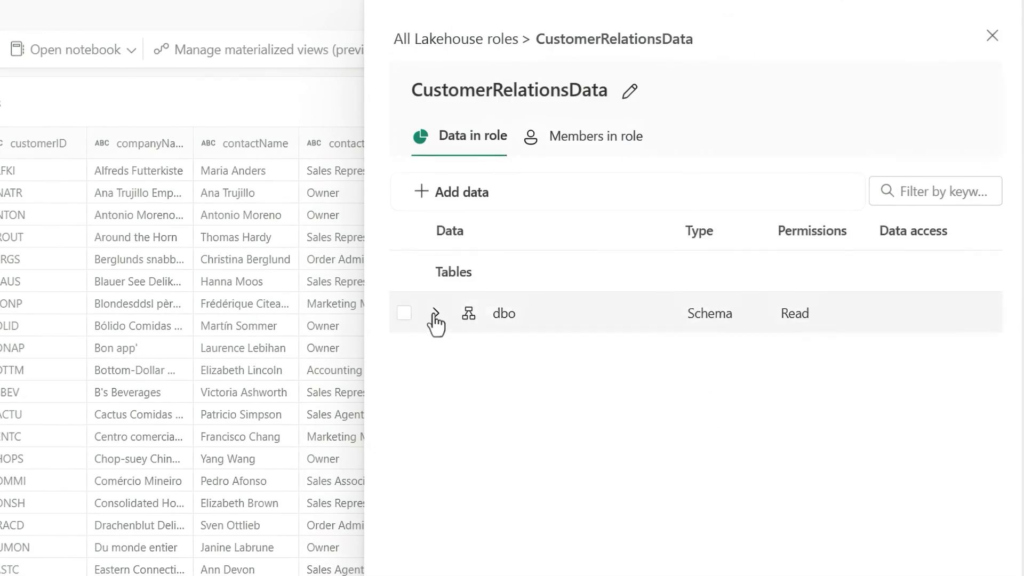
click(436, 314)
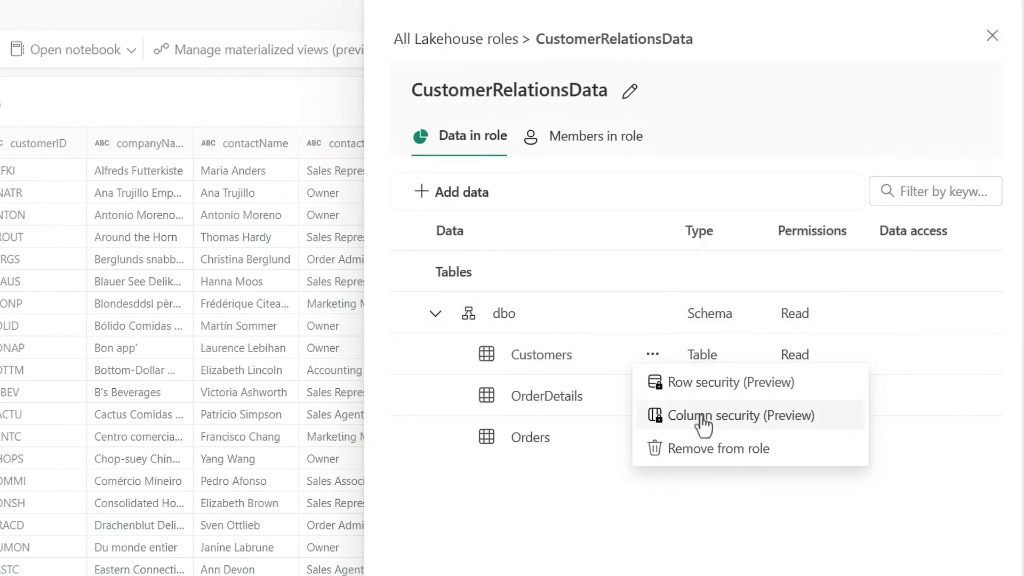
click(704, 415)
click(686, 465)
click(526, 388)
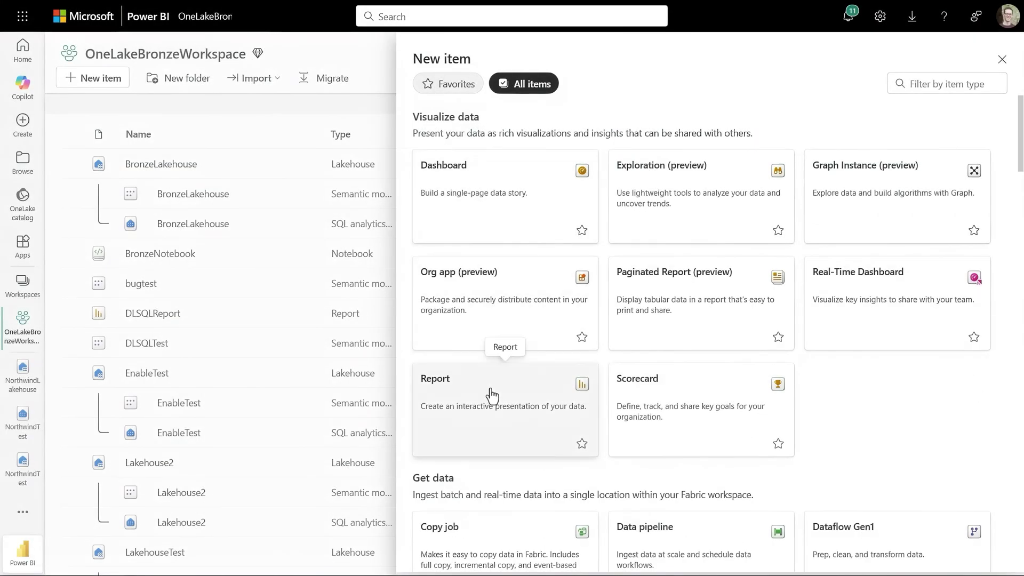
- Create a blank report on NorthwindModel and expand the Customers and LegacyOrders field lists
click(490, 399)
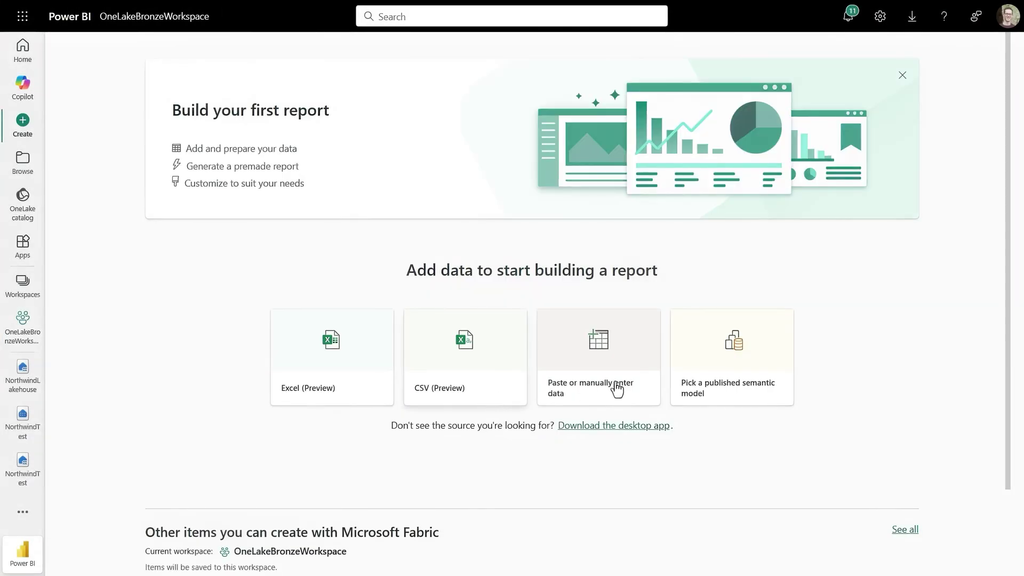
click(730, 369)
click(267, 169)
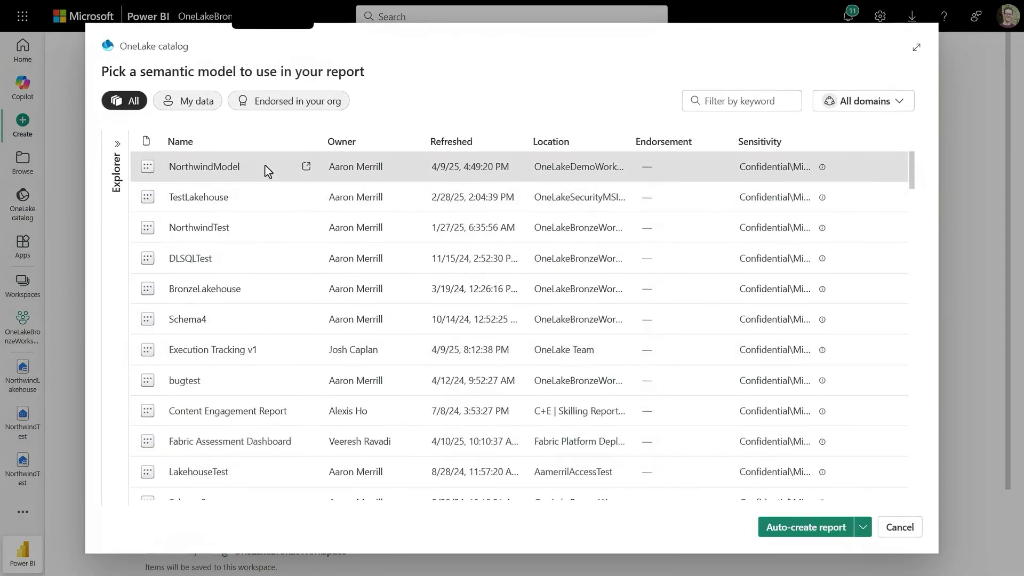
click(863, 528)
click(828, 502)
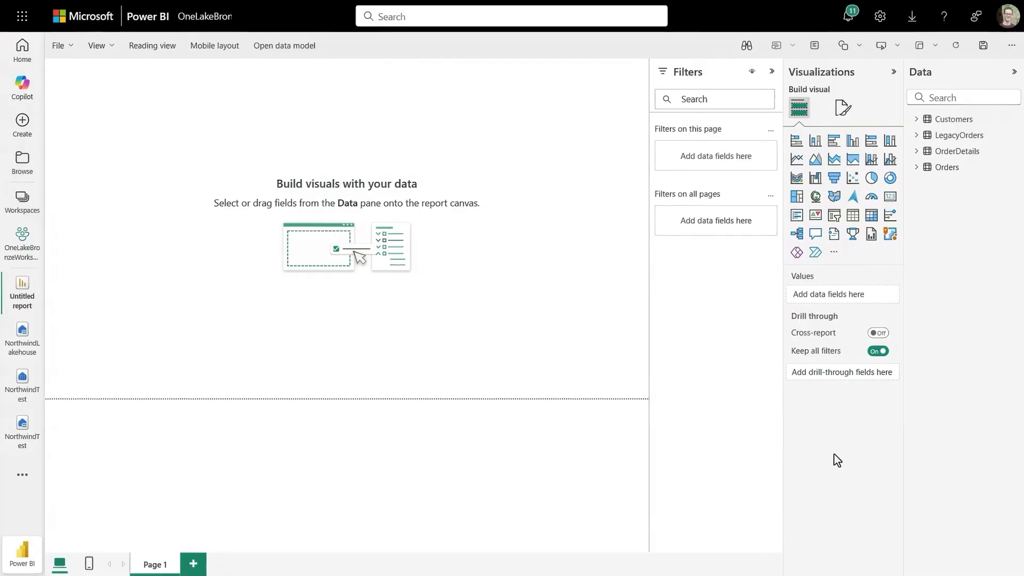
click(913, 118)
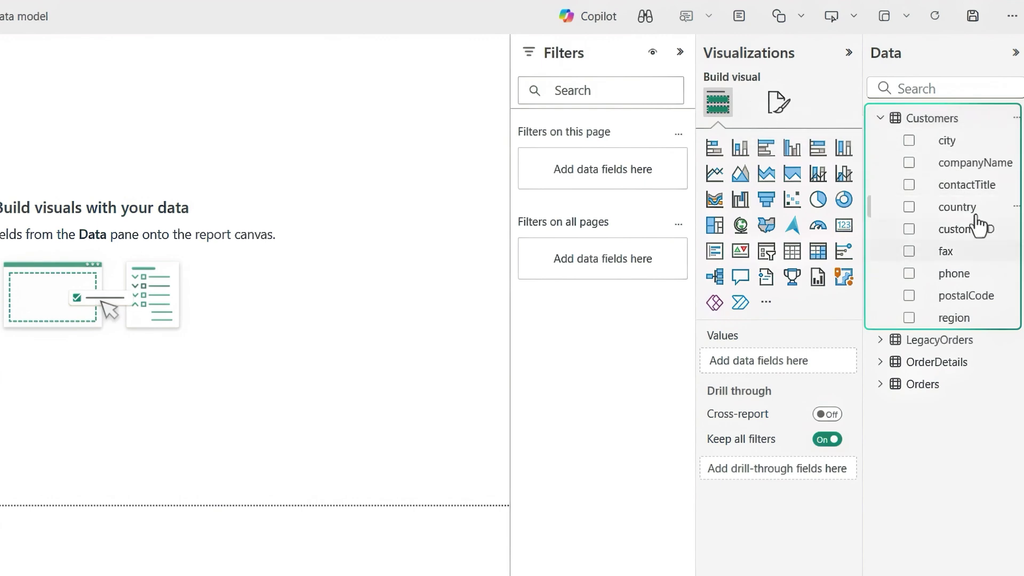
click(880, 342)
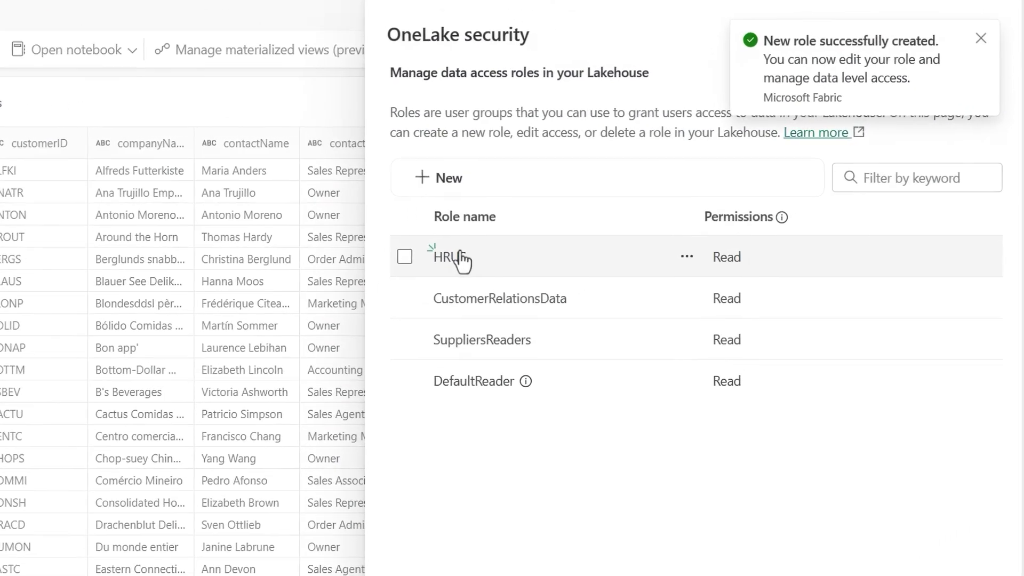
- Add a row security rule to the HRUS role's Employees table filtering country = 'USA'
click(461, 260)
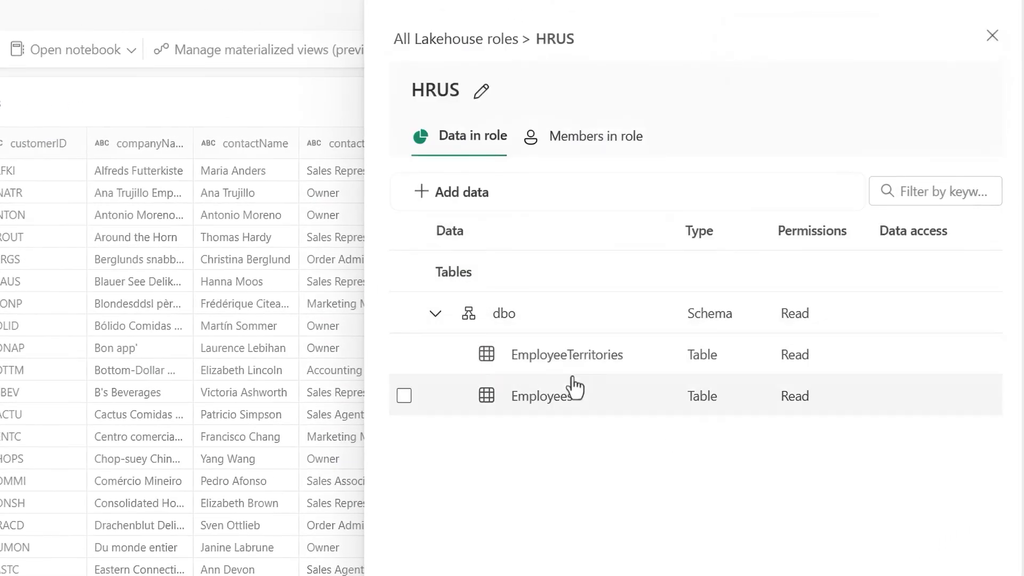
click(652, 398)
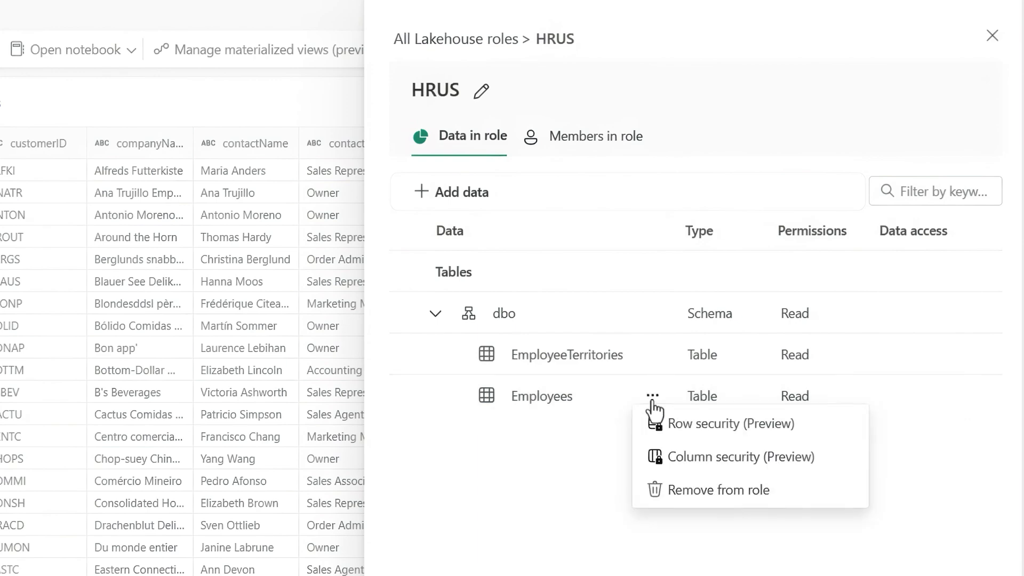
click(692, 425)
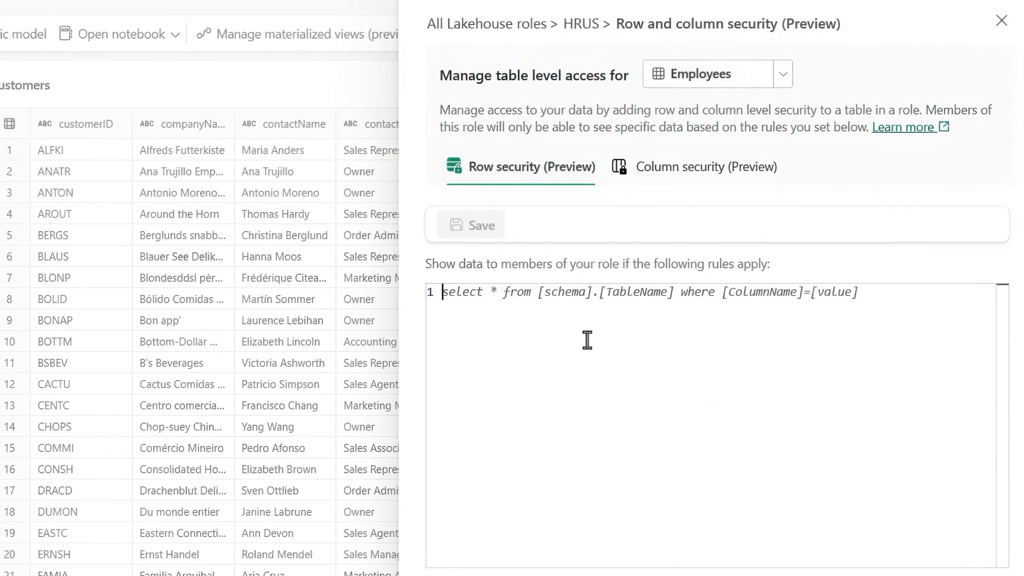
text(S)
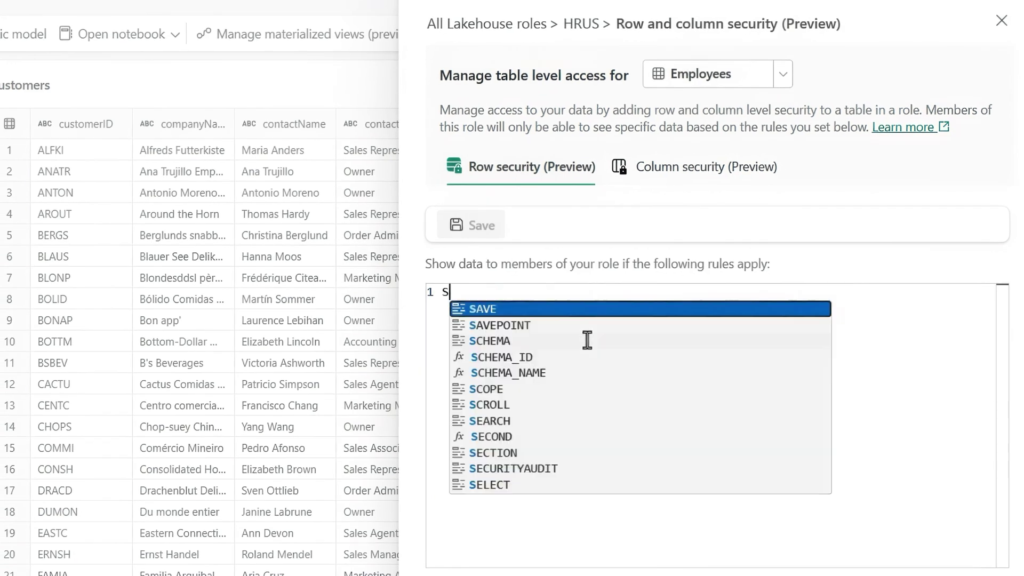
text(ELECT * FROM dbo.Employe)
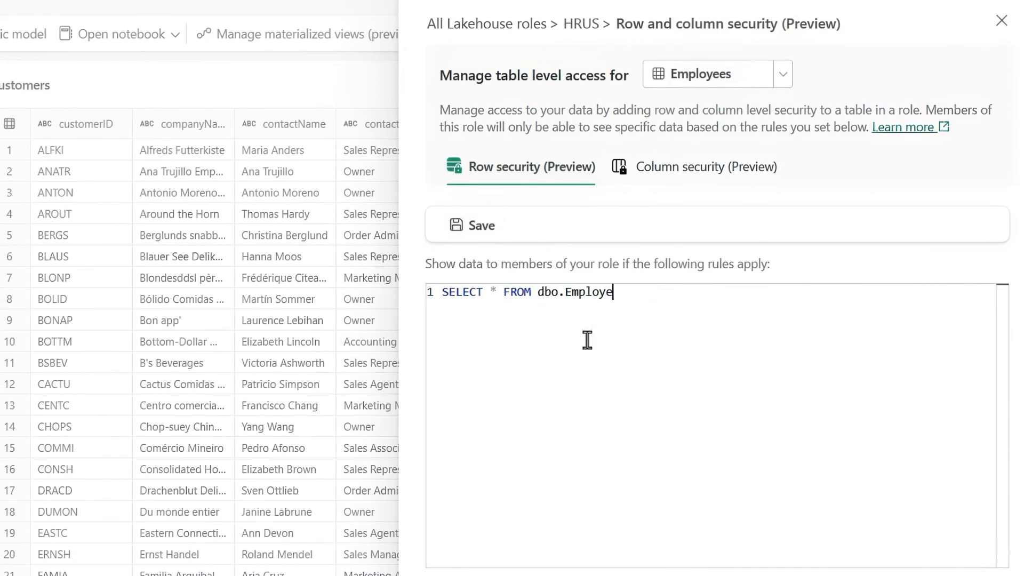
text( whe)
key(Tab)
text(country = 'USA)
- Finish the USA rule and run the notebook's Employees query, returning five USA employees
key(Escape)
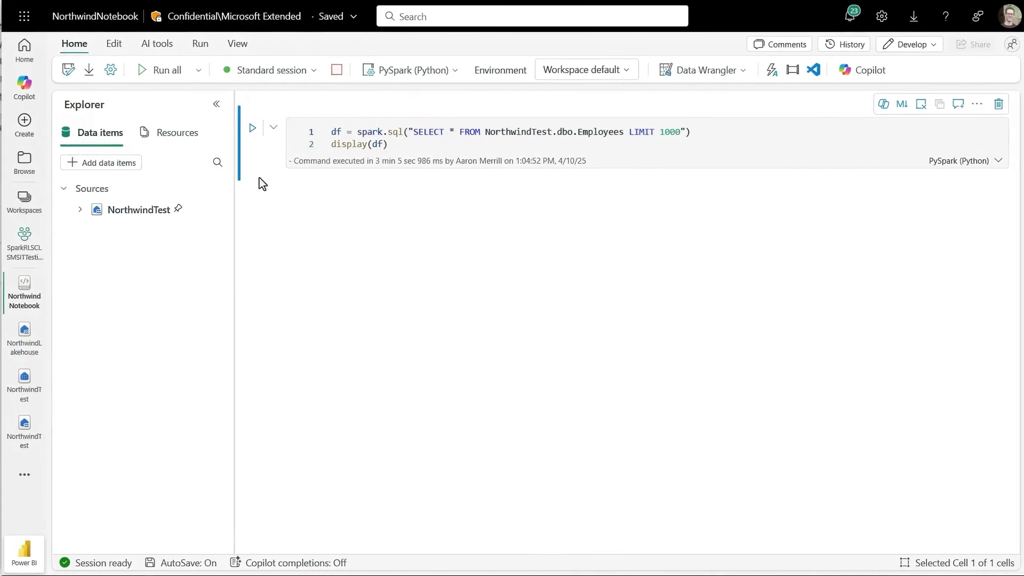
click(249, 129)
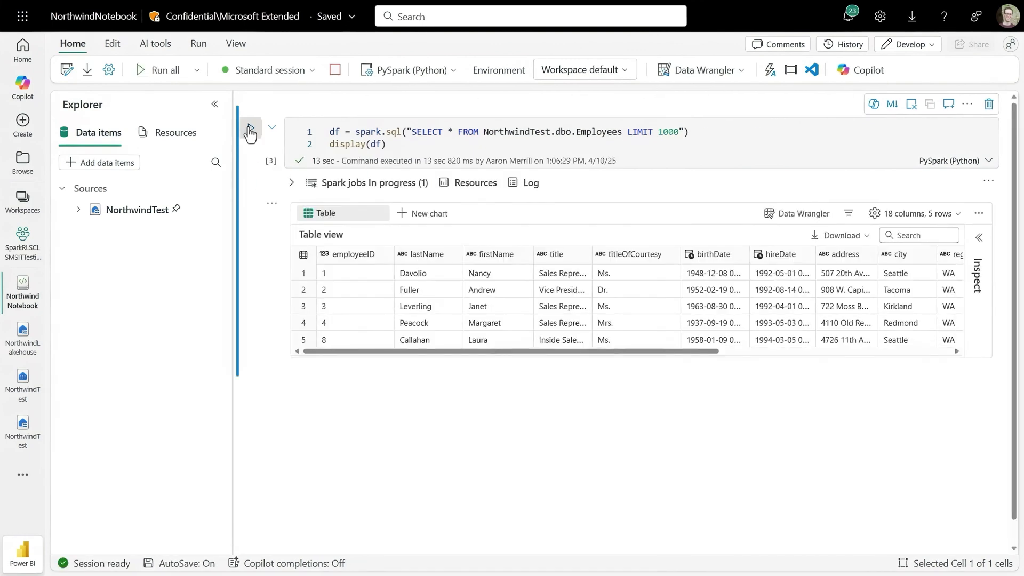
drag(452, 369, 746, 369)
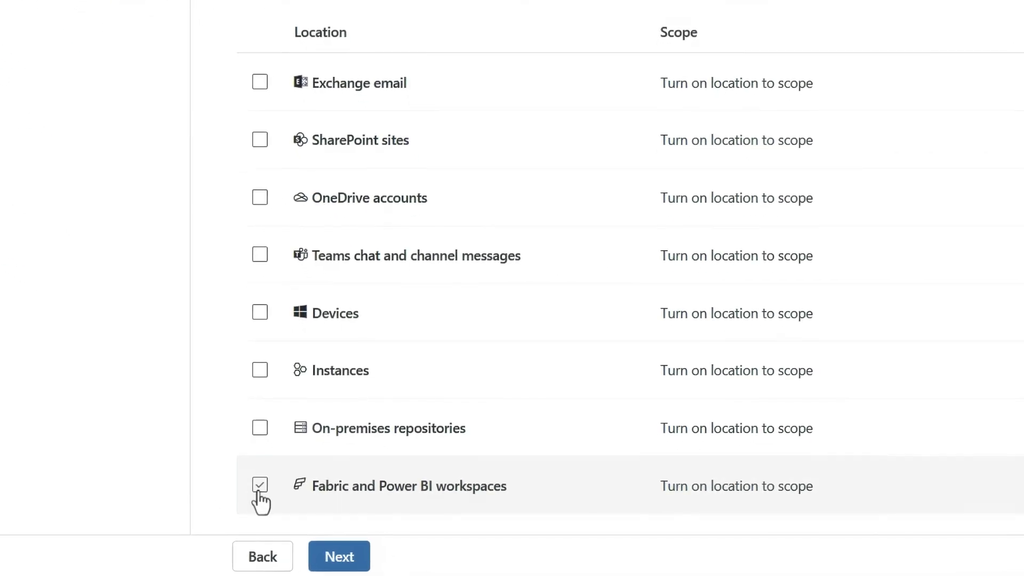
- Apply the Purview policy to all Fabric and Power BI workspaces
click(261, 494)
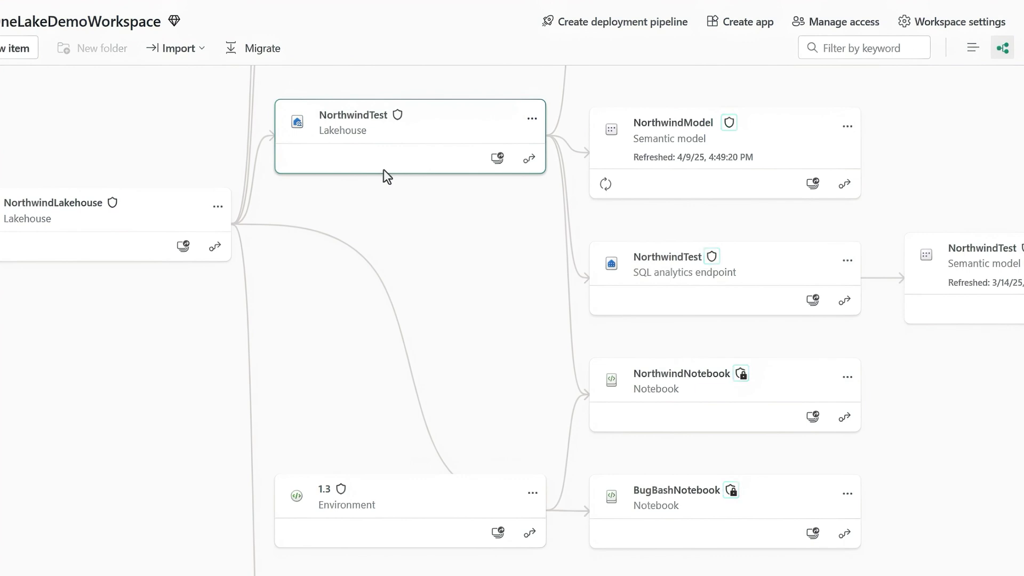
- Change NorthwindTest's sensitivity label from Non-Business to Confidential\Microsoft Extended
click(384, 170)
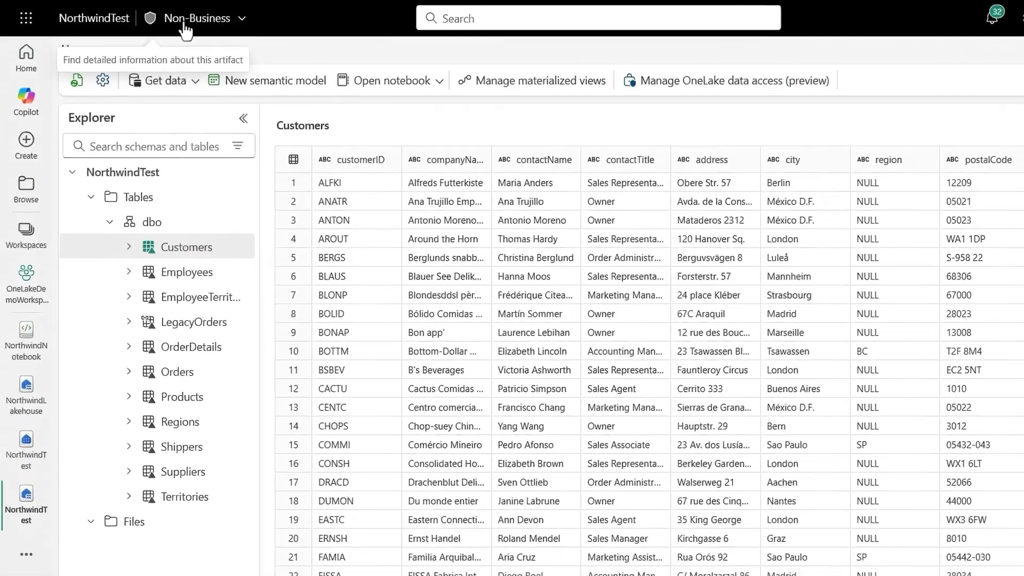
click(159, 27)
click(165, 164)
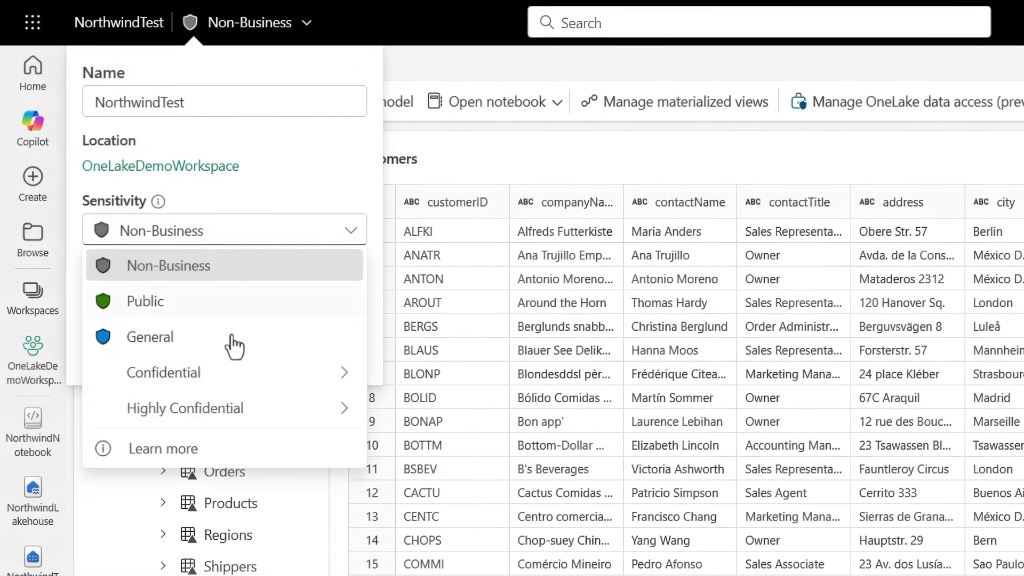
mouse_move(164, 373)
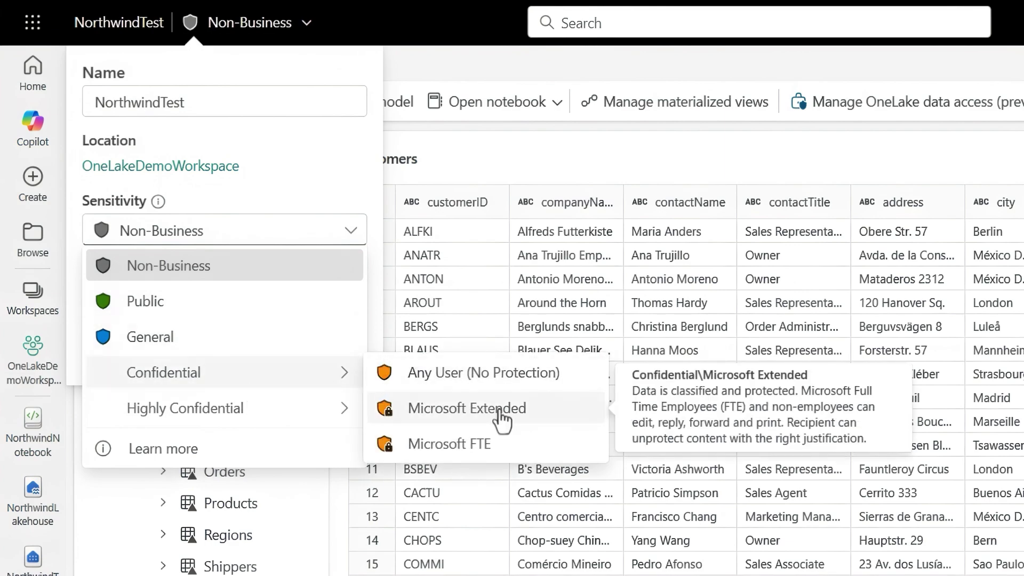
click(500, 411)
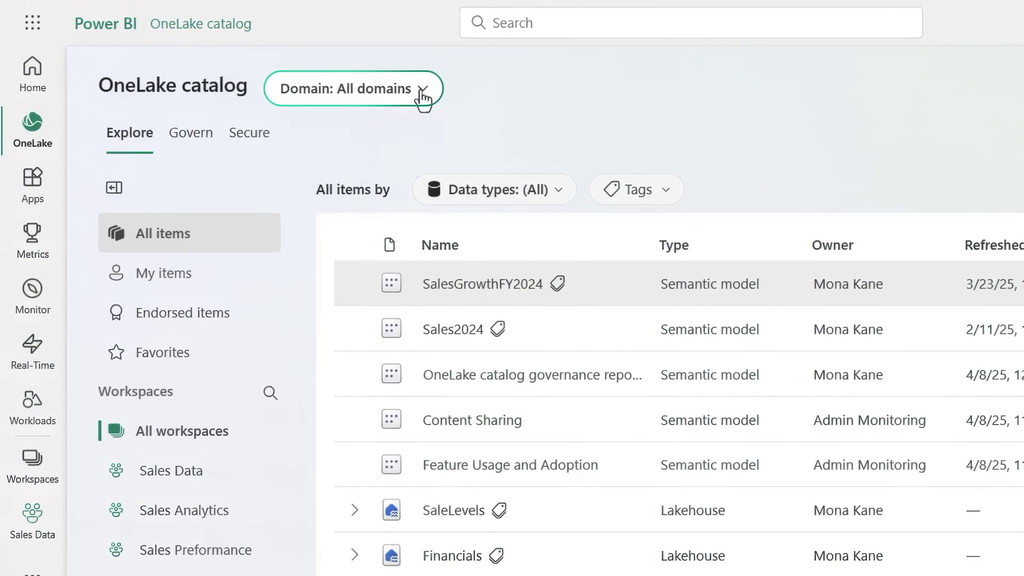
- Filter the OneLake catalog to the Sales domain so items like SalesGrowthFY2024 are listed
click(423, 90)
mouse_move(260, 128)
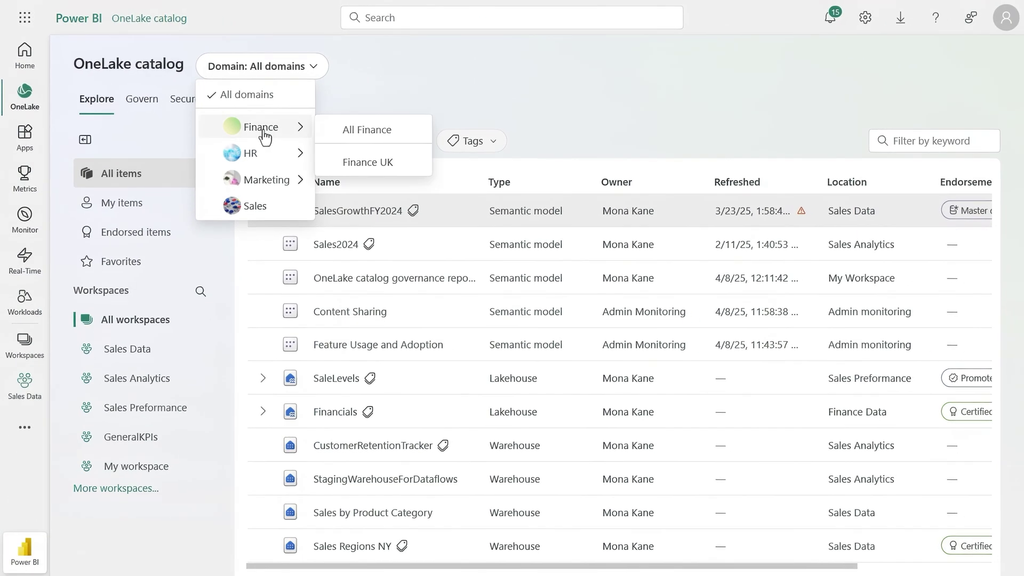
click(265, 210)
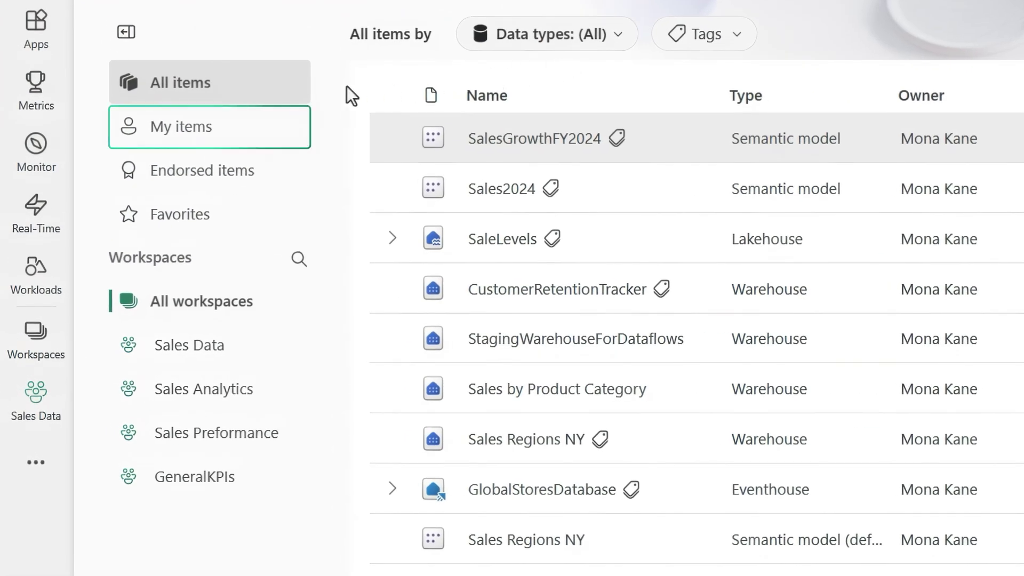
key(Tab)
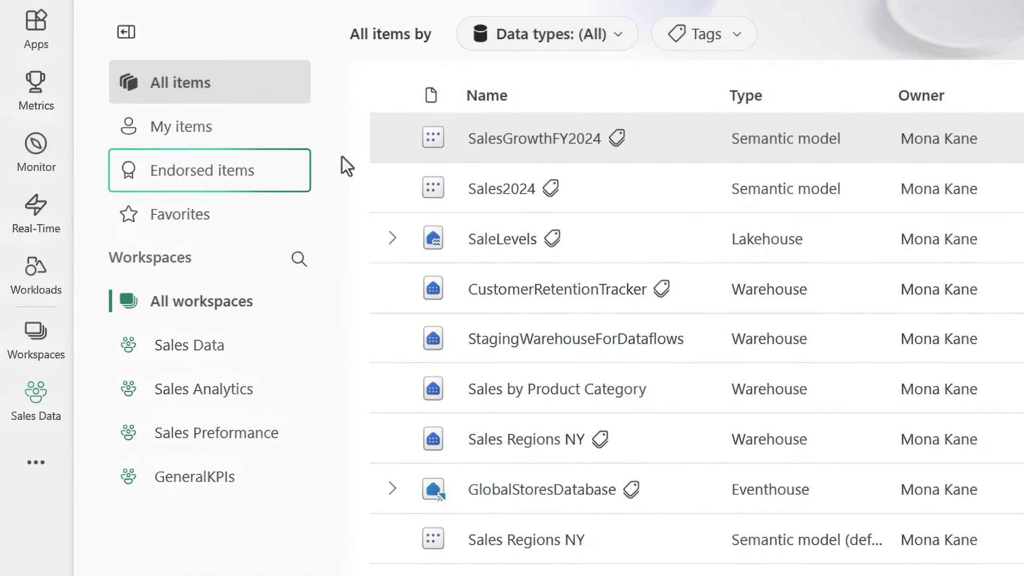
key(Tab)
key(Tab)
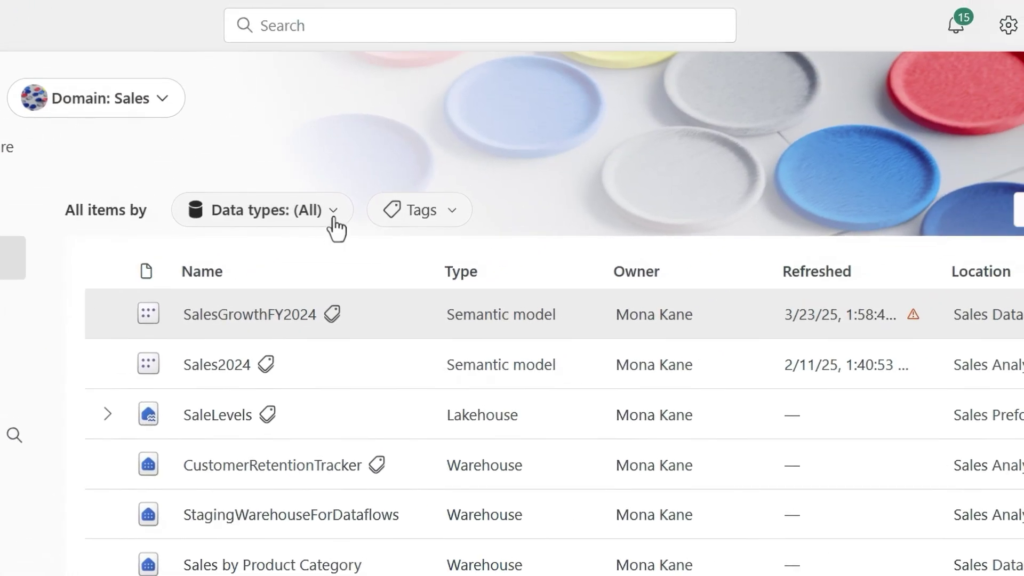
- Narrow the Sales catalog with the EMEA Cost Center, FY2024 and FY2025 tags
click(334, 211)
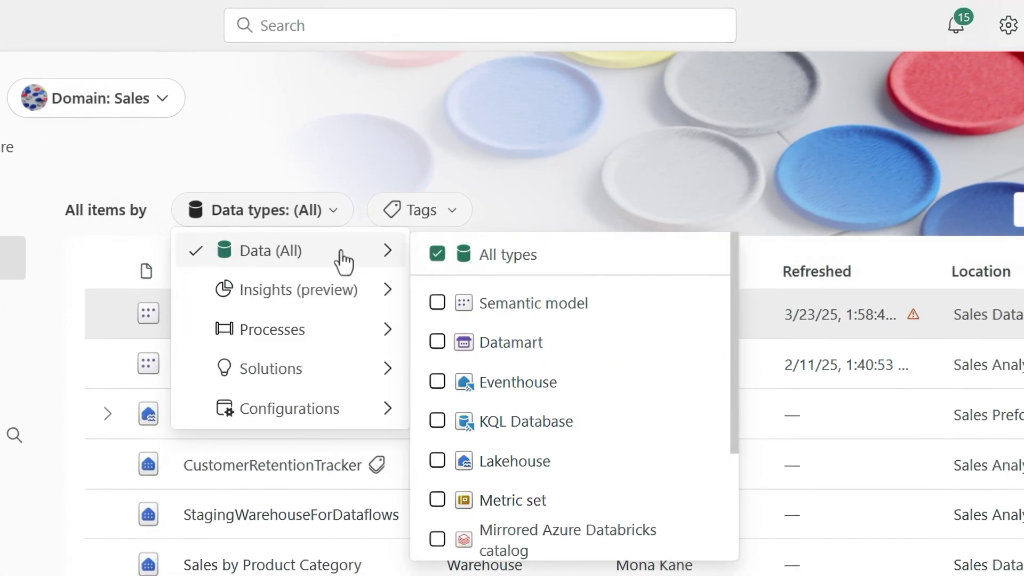
click(450, 232)
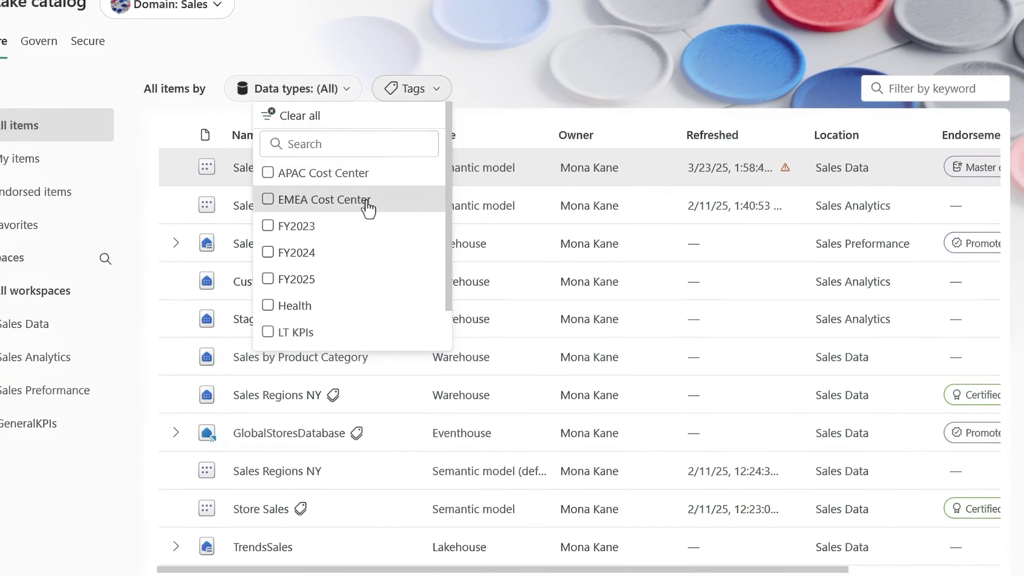
click(367, 204)
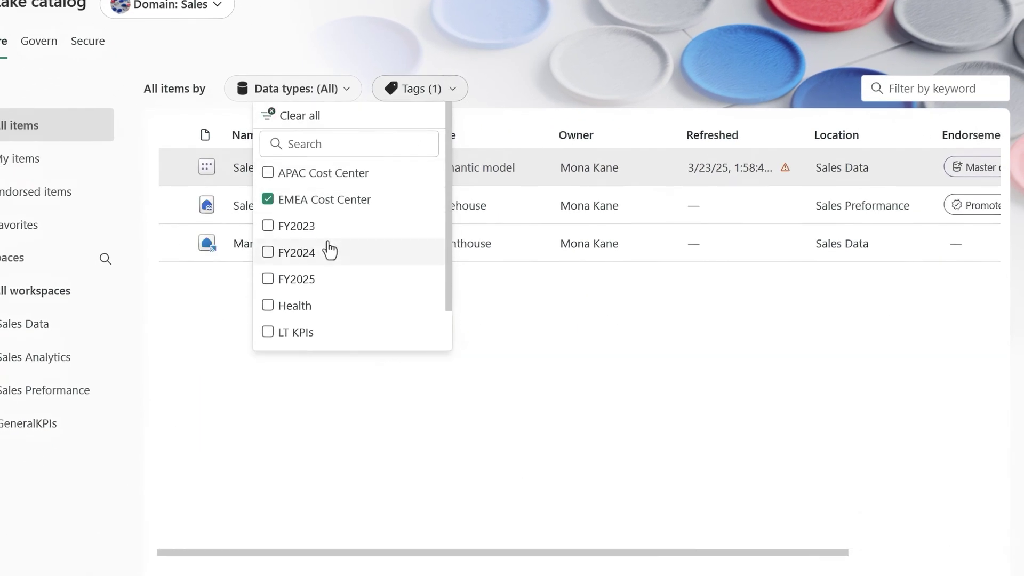
click(324, 251)
click(320, 279)
click(510, 90)
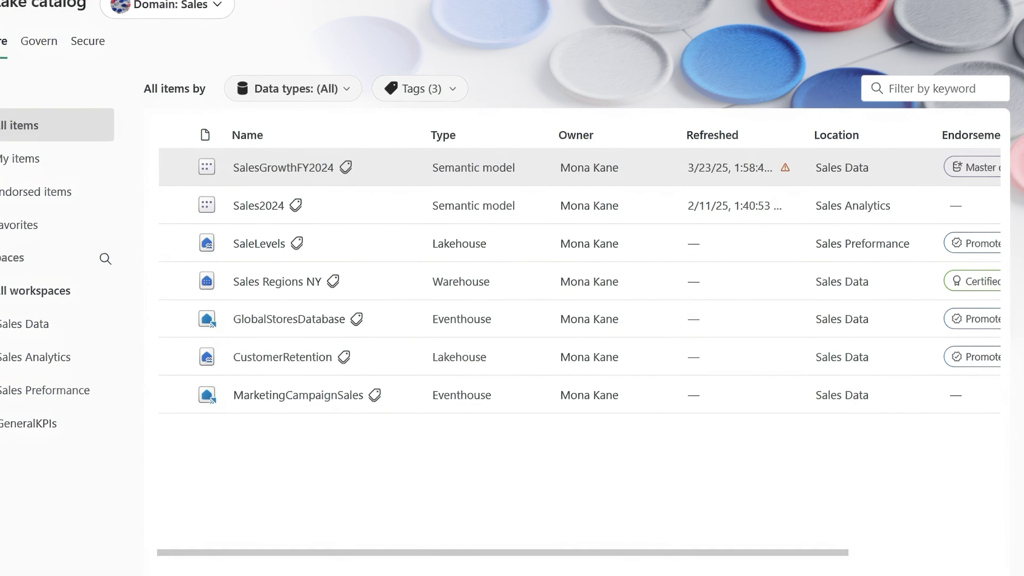
- Open SalesGrowthFY2024, view its lineage as a zoomed-out diagram, and check scheduled refresh runs
mouse_move(137, 164)
click(95, 169)
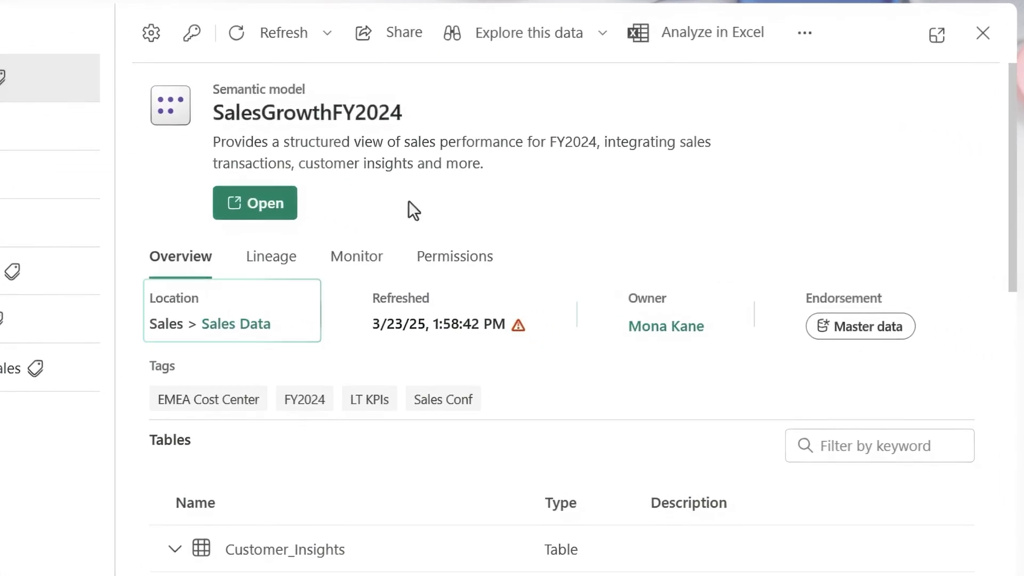
scroll(409, 201, down, 2)
scroll(408, 201, down, 3)
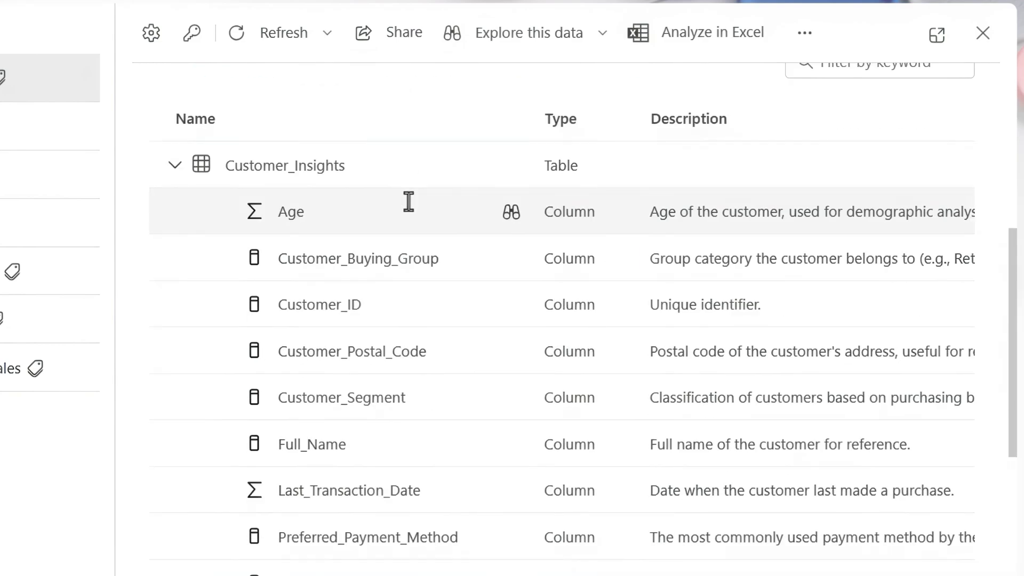
scroll(409, 201, up, 1)
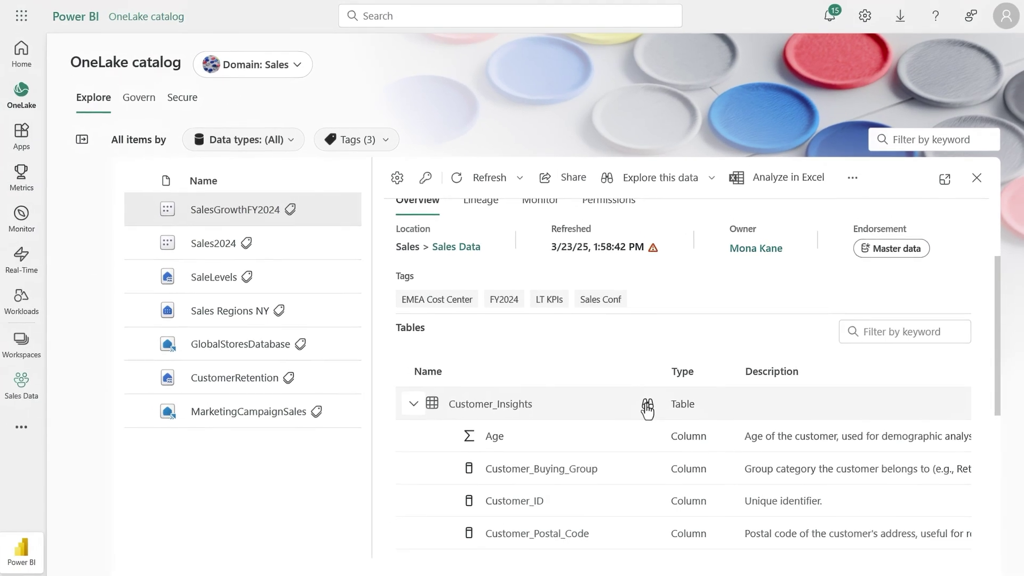
click(647, 405)
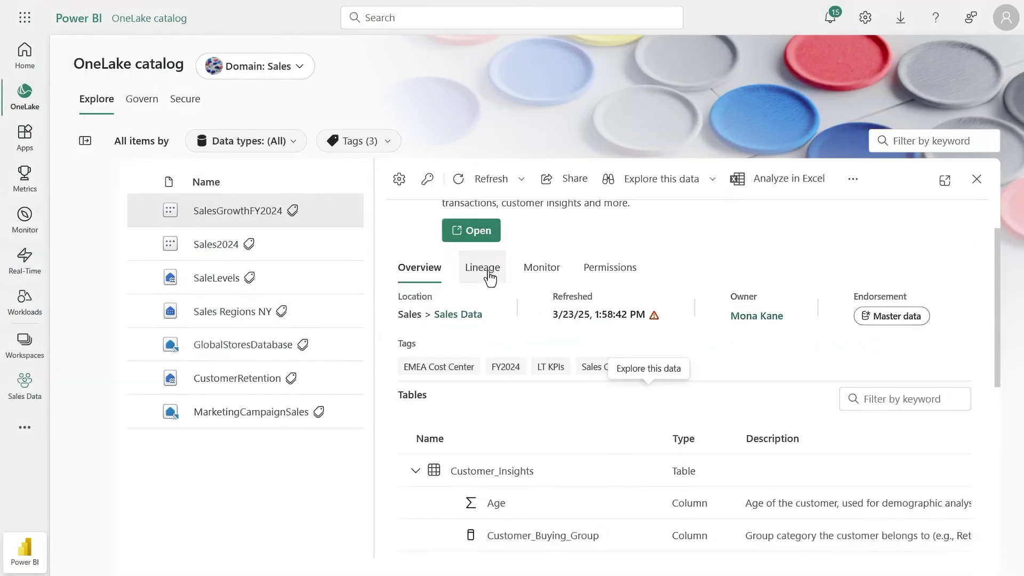
click(489, 272)
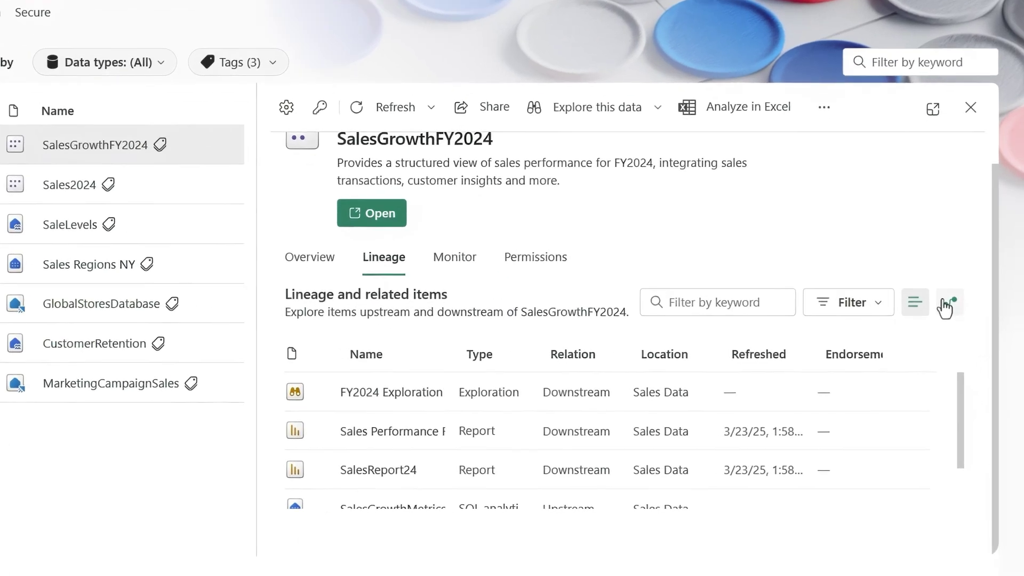
click(955, 339)
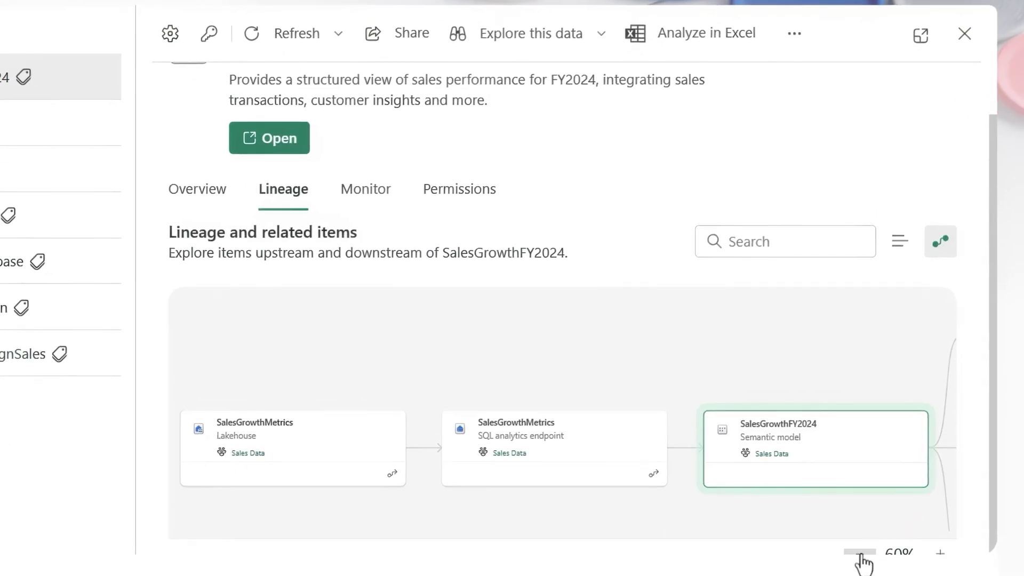
click(861, 555)
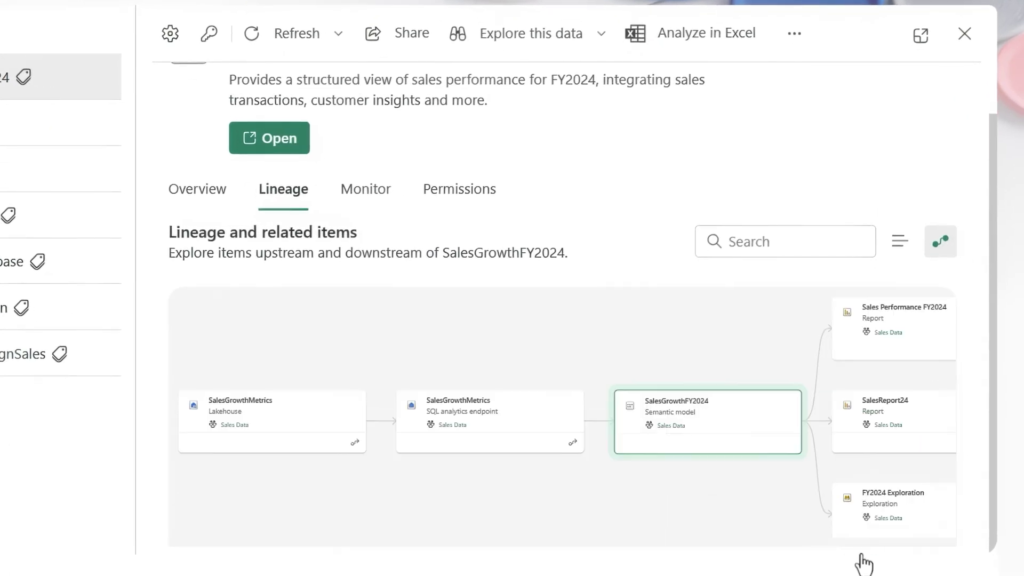
click(366, 193)
click(220, 285)
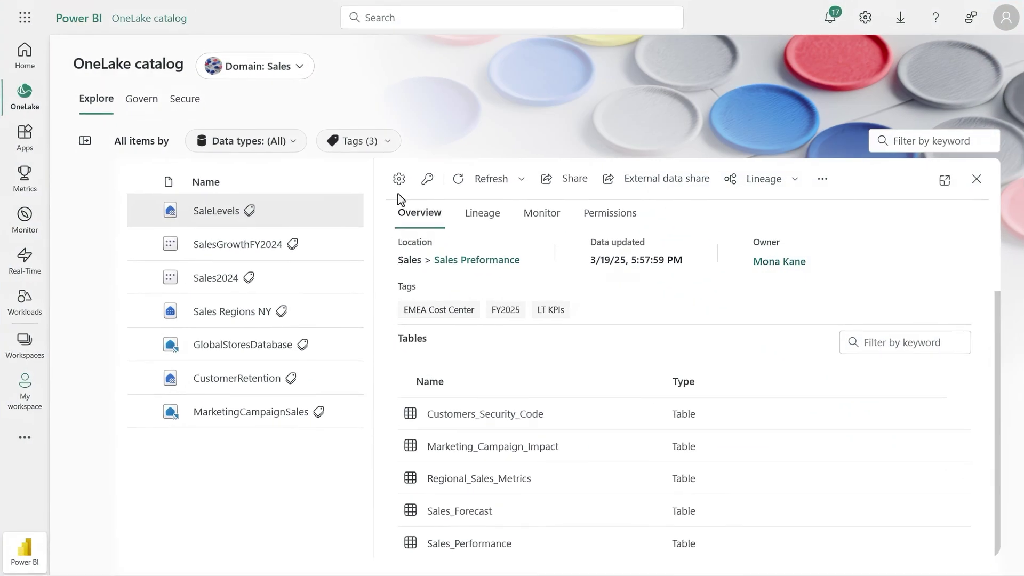
- Endorse SaleLevels as Promoted, label it Highly confidential, and start an external data share
click(399, 185)
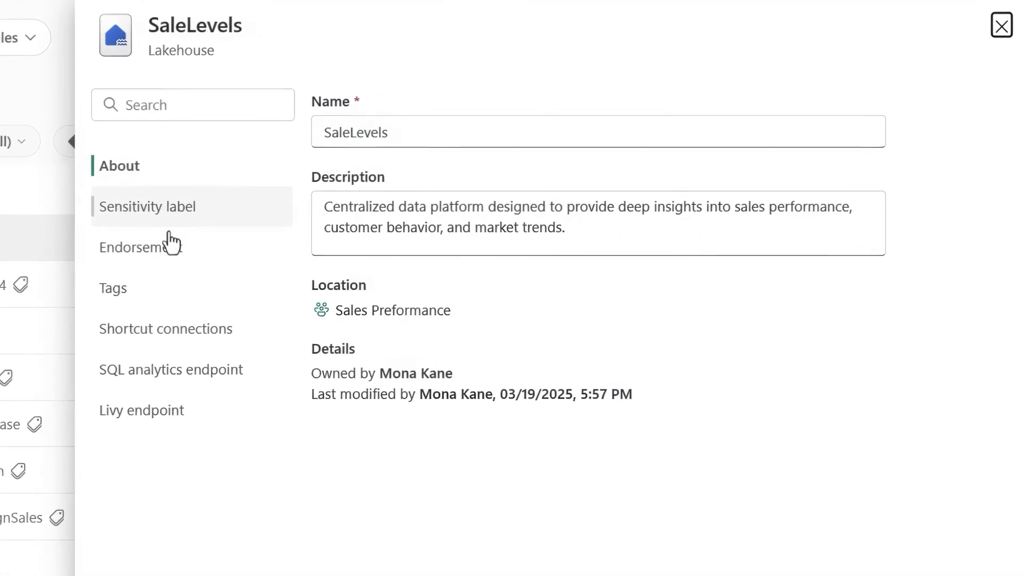
click(171, 251)
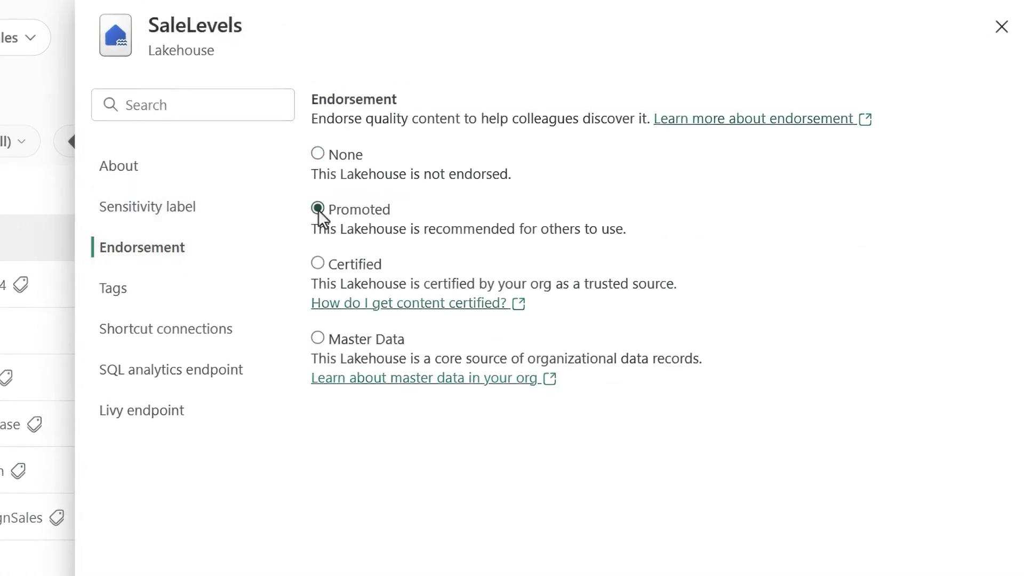
click(200, 210)
click(391, 136)
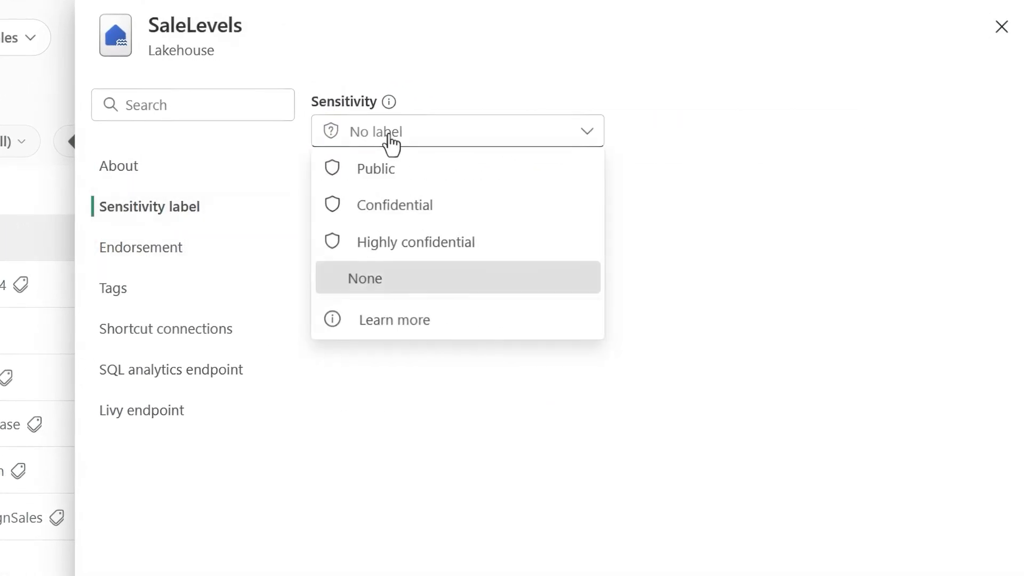
click(373, 252)
click(1001, 27)
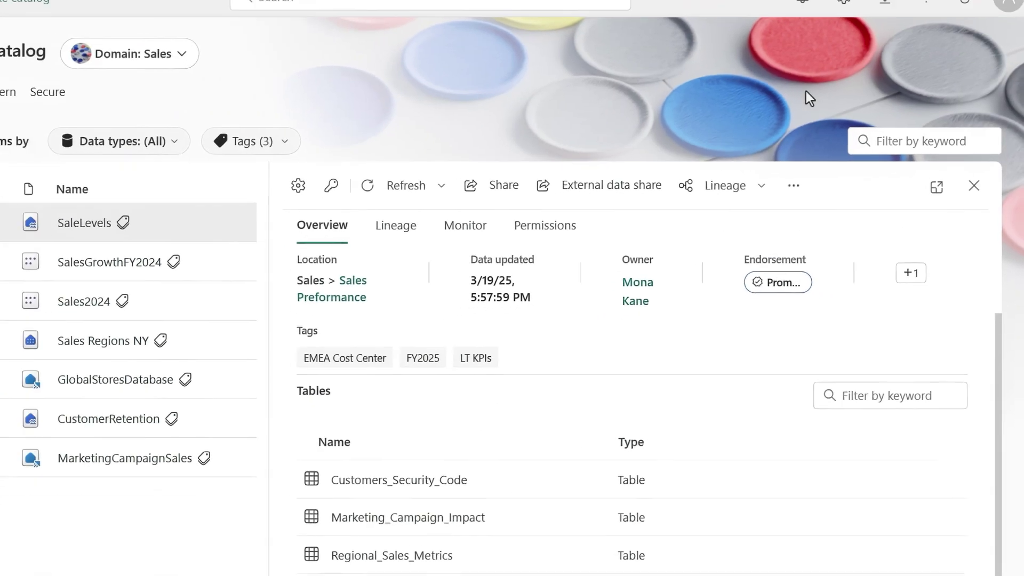
click(631, 177)
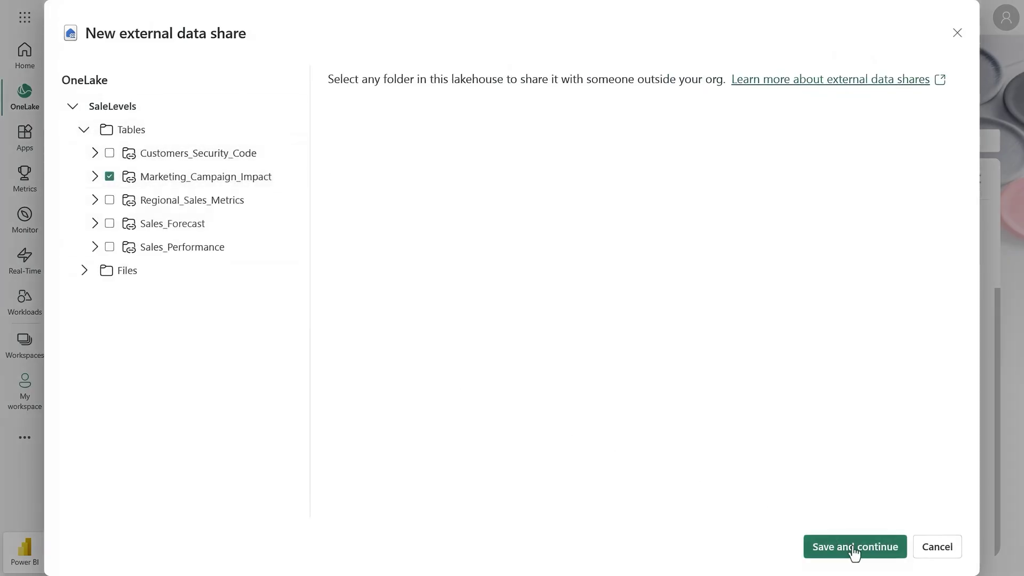
- Share the Marketing_Campaign_Impact table with the external recipient via an emailed invitation
click(855, 549)
click(446, 276)
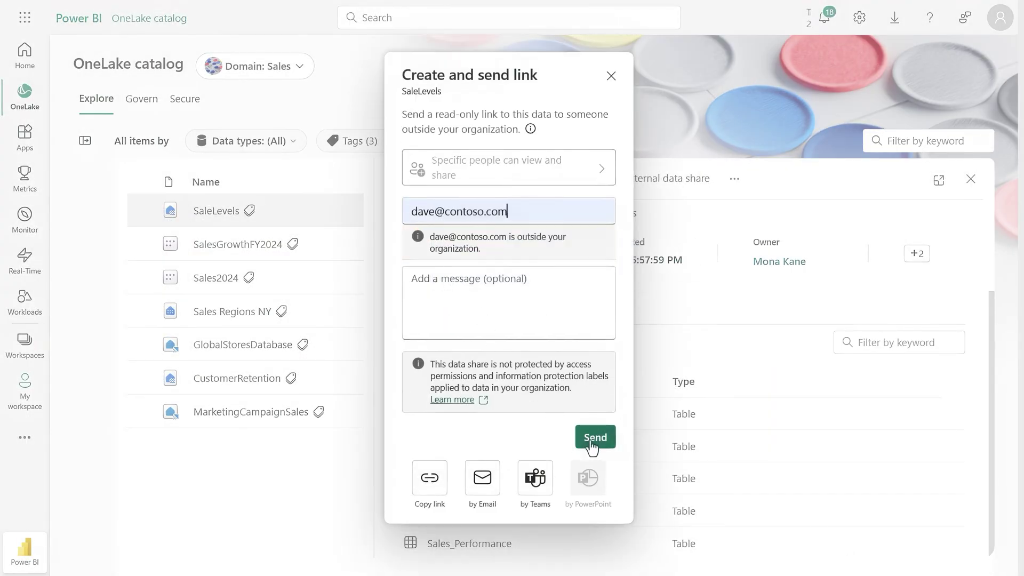
click(591, 442)
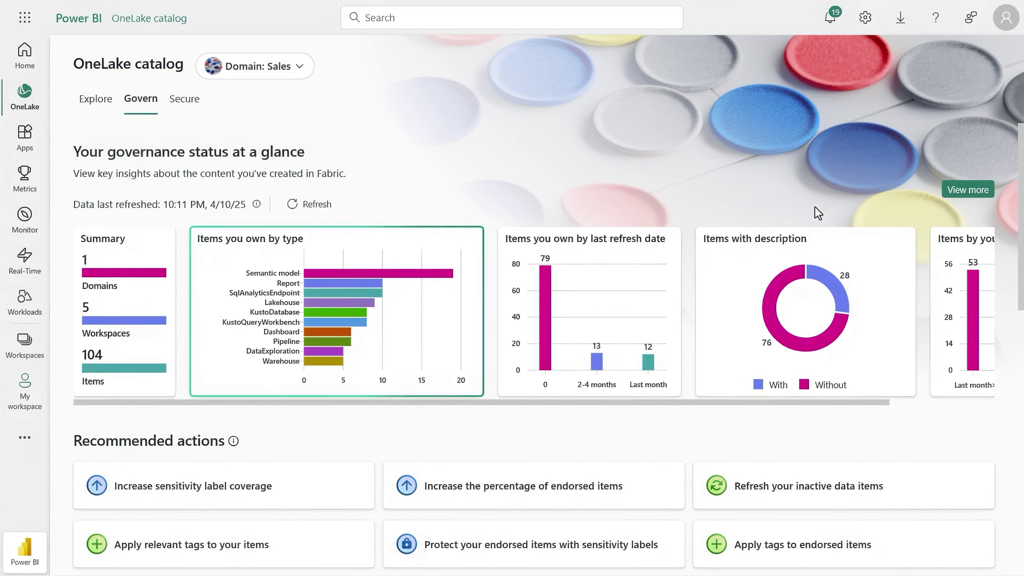
- Open the full governance insights: 80% label coverage, 10 certified and 12 promoted items
click(968, 192)
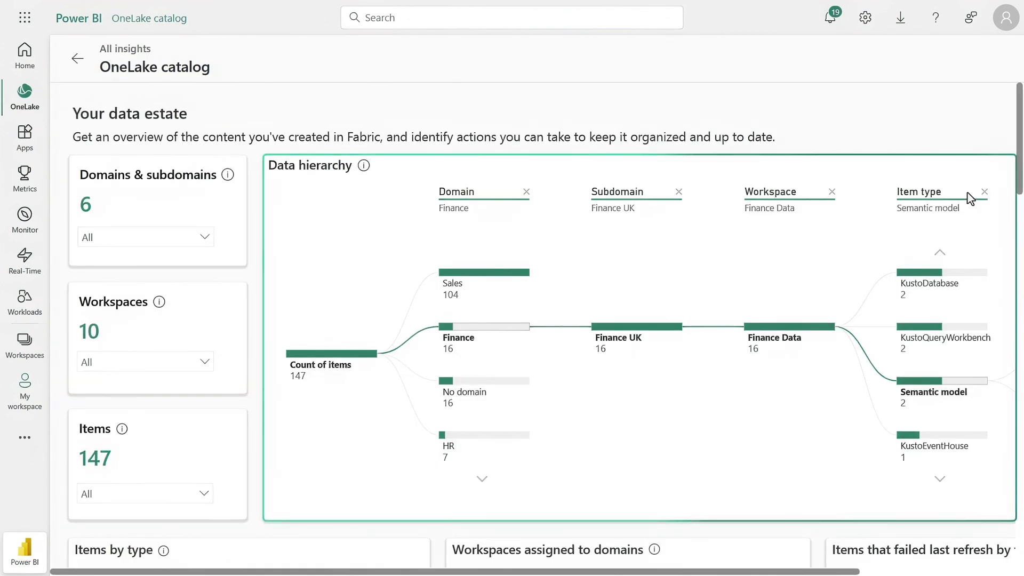
scroll(967, 198, down, 2)
scroll(971, 198, down, 3)
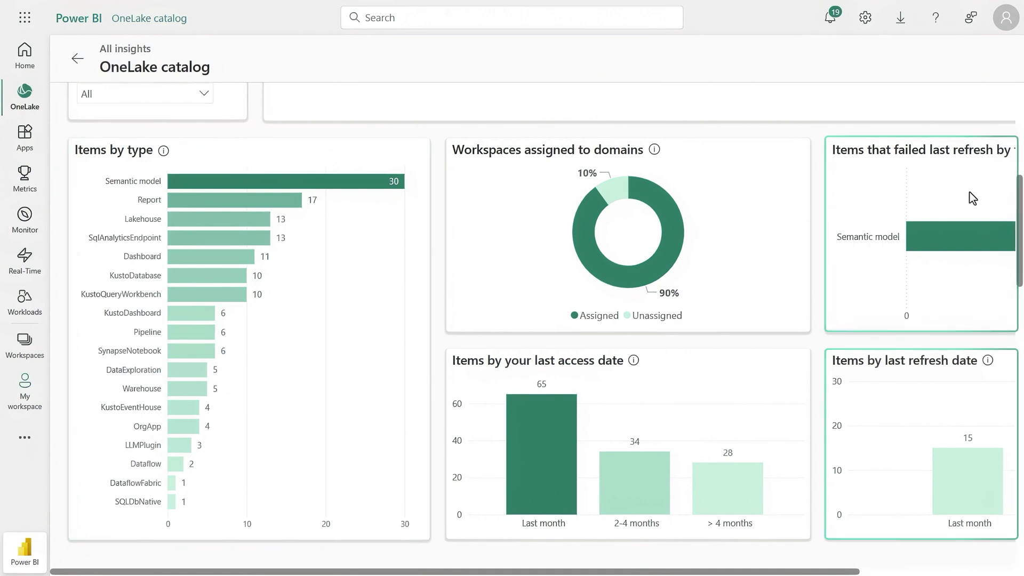
scroll(972, 197, down, 3)
scroll(973, 197, down, 2)
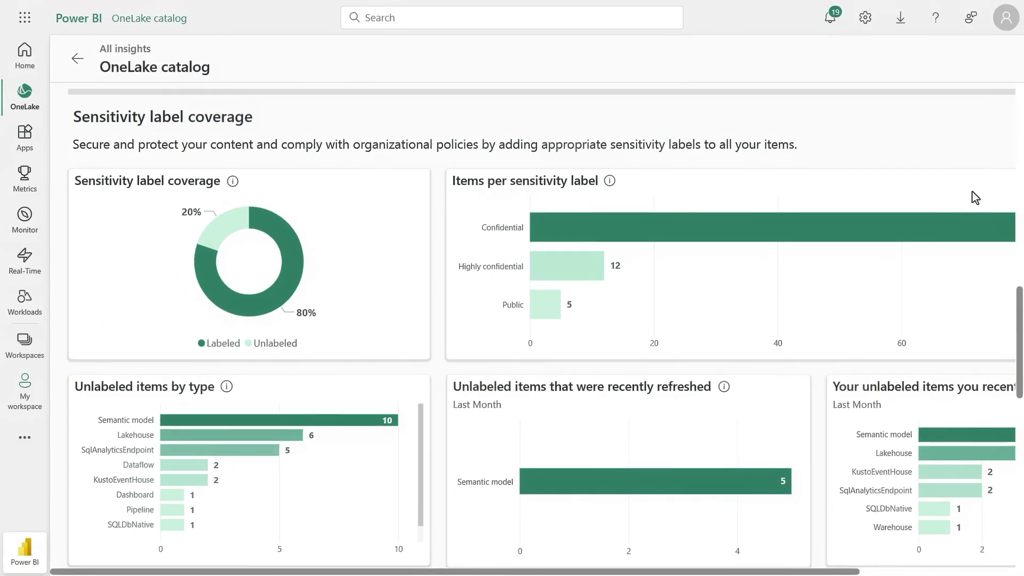
scroll(974, 197, down, 4)
scroll(975, 200, down, 2)
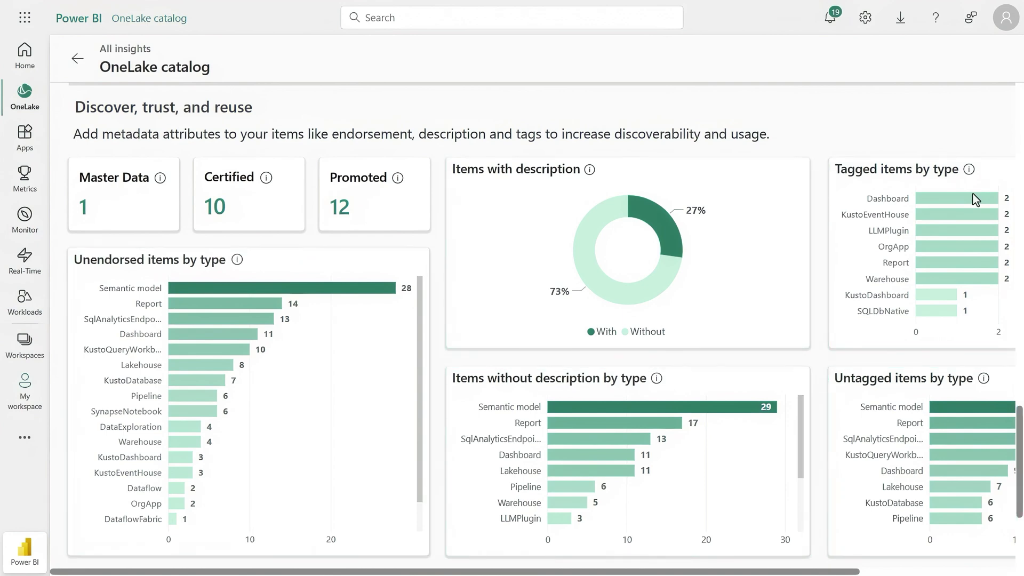
- Return to the governance overview and open the Increase sensitivity label coverage recommendation
click(77, 60)
scroll(134, 127, down, 3)
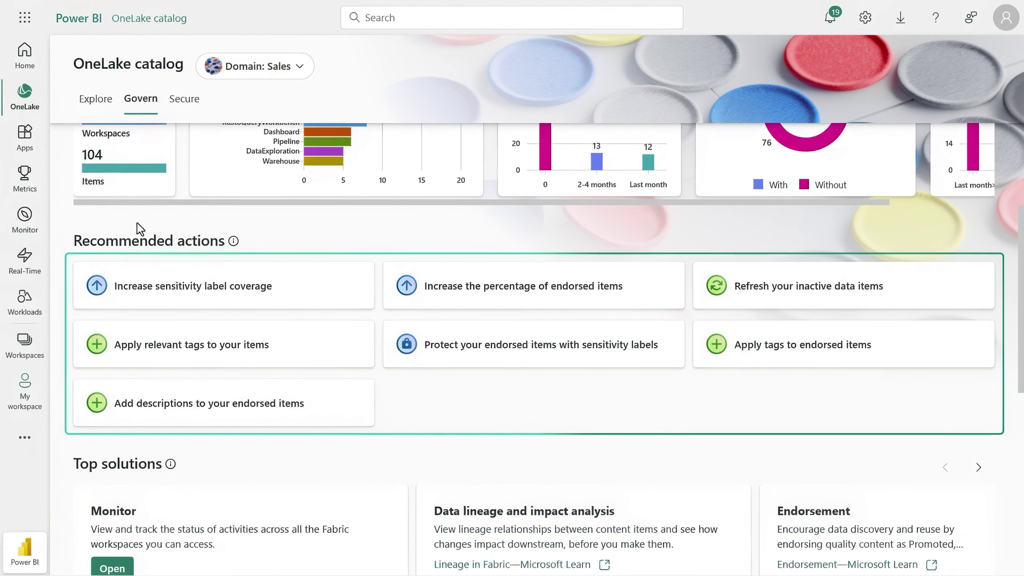
click(151, 295)
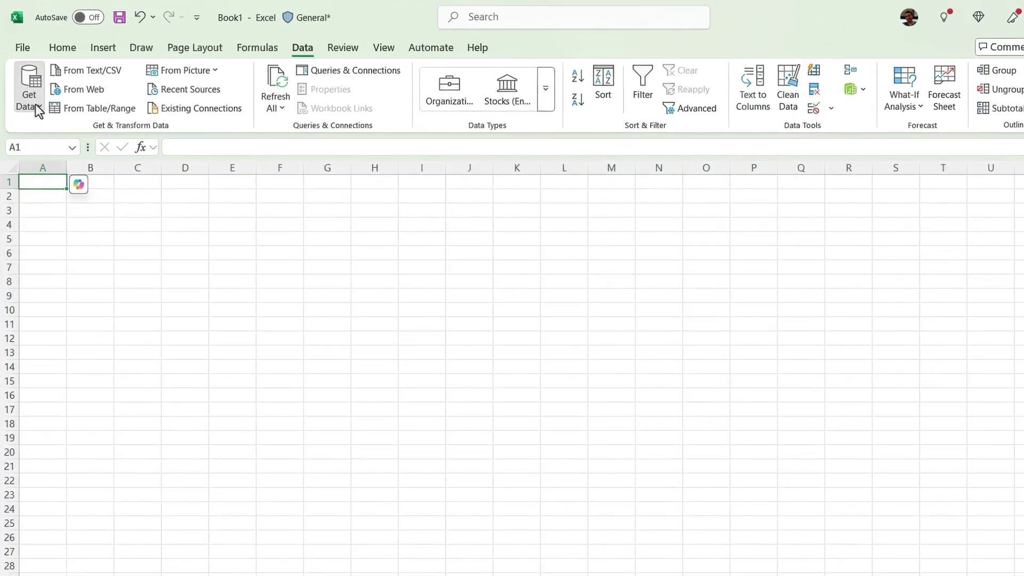
- Import the dimension_customer table from Fabric into Excel, loading its 403 rows
click(36, 104)
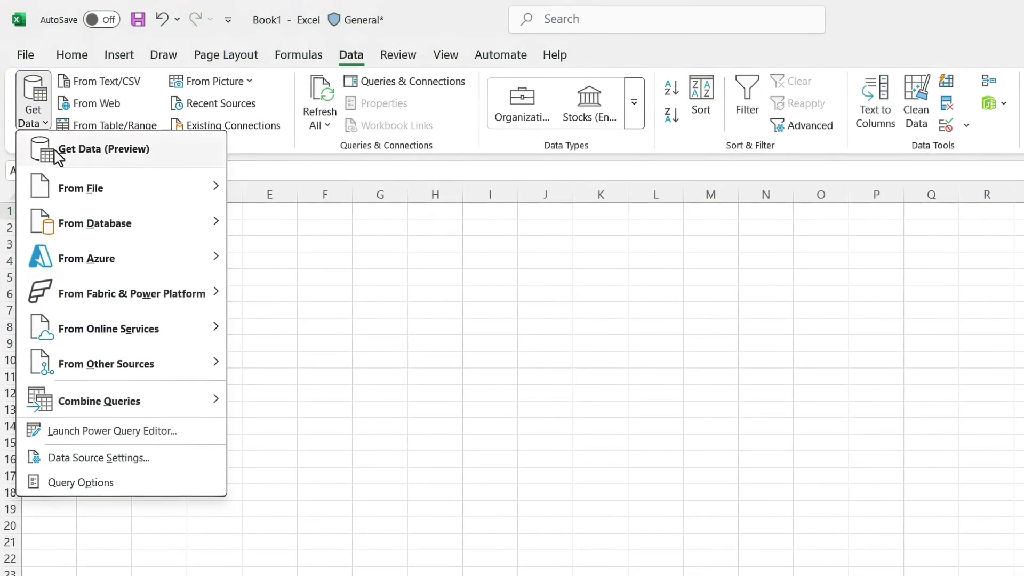
click(58, 152)
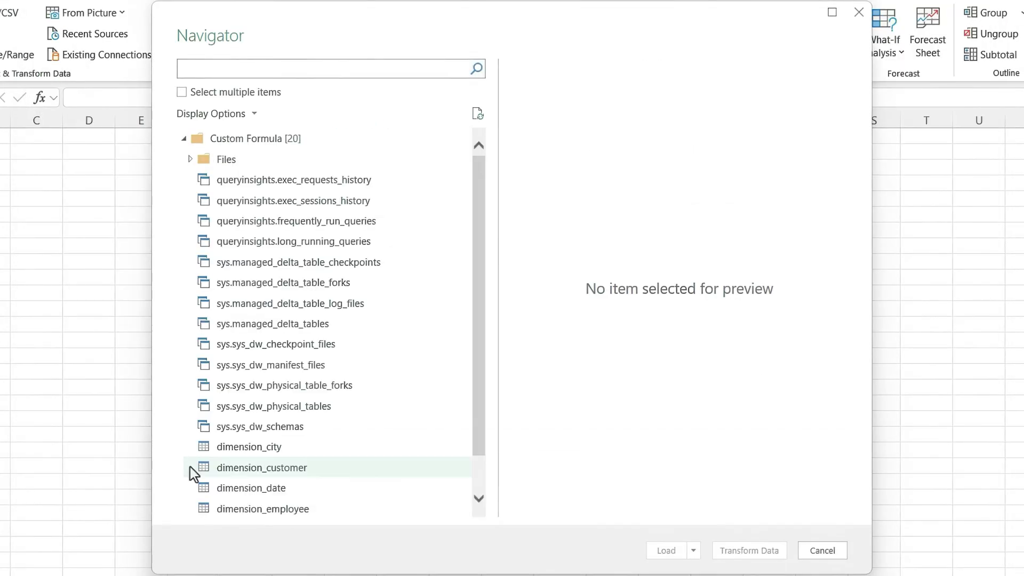
click(191, 467)
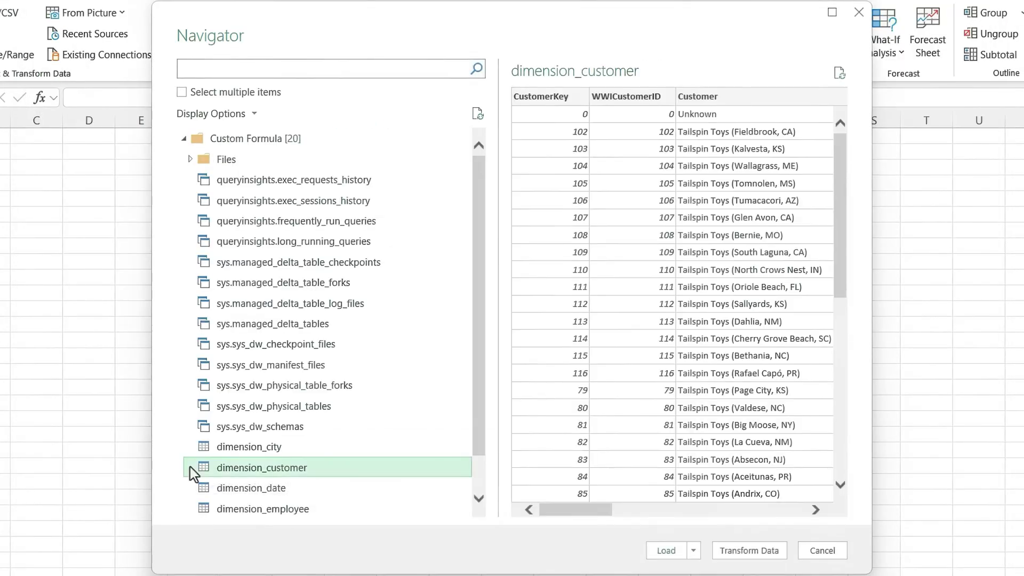
click(667, 552)
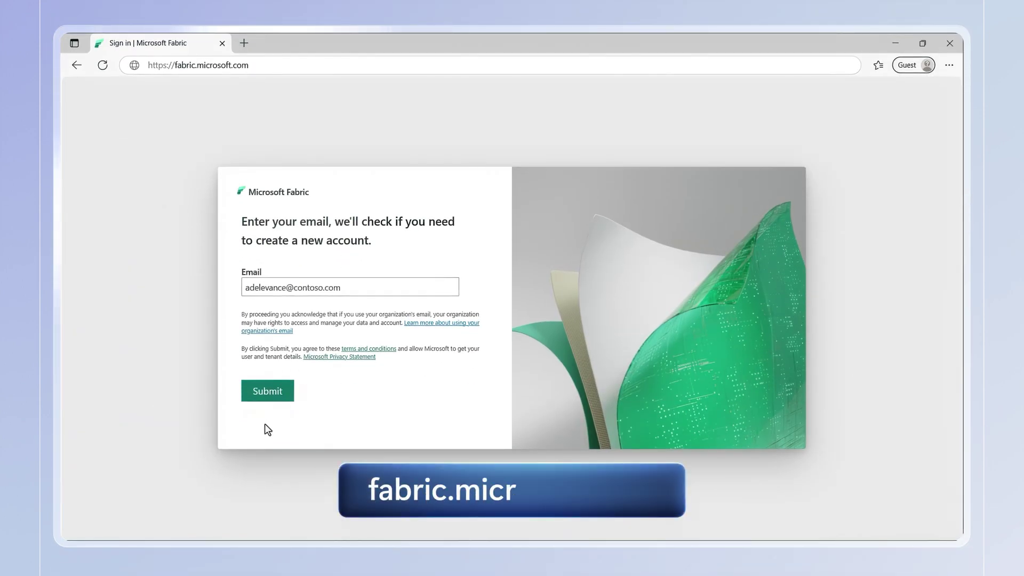
- Submit the email on fabric.microsoft.com to start the free Fabric sign-up
click(288, 398)
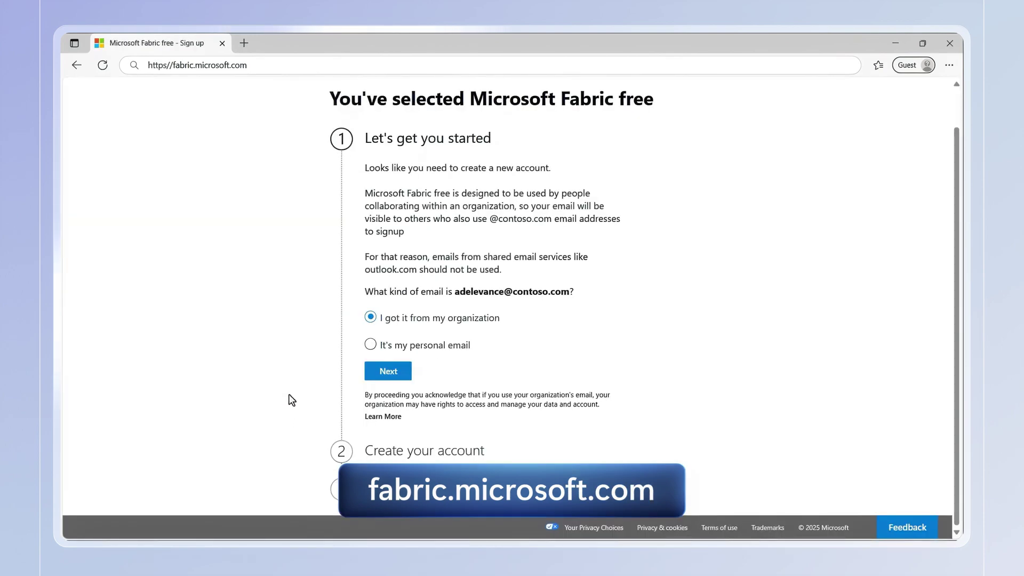